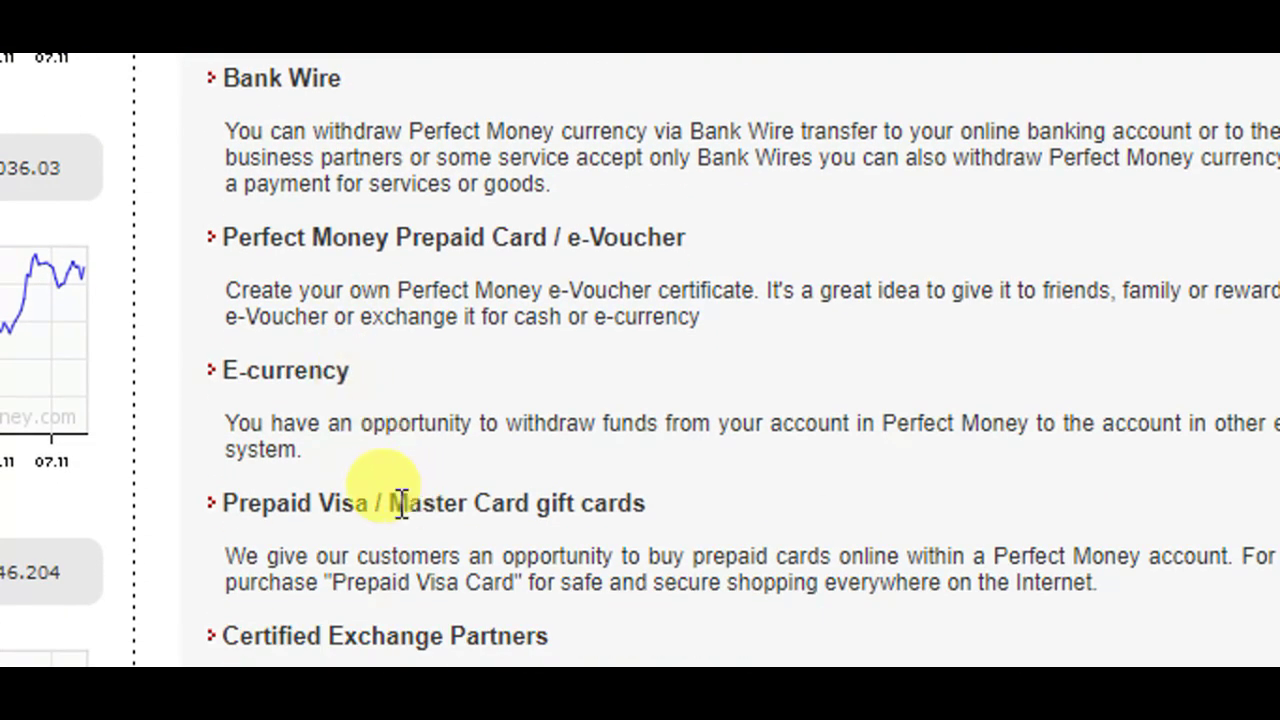
- Go back to the top of the Perfect Money home page and open the Signup form
{"action": "scroll", "coordinate": [525, 505], "scroll_direction": "down", "scroll_amount": 1}
{"action": "scroll", "coordinate": [527, 505], "scroll_direction": "down", "scroll_amount": 3}
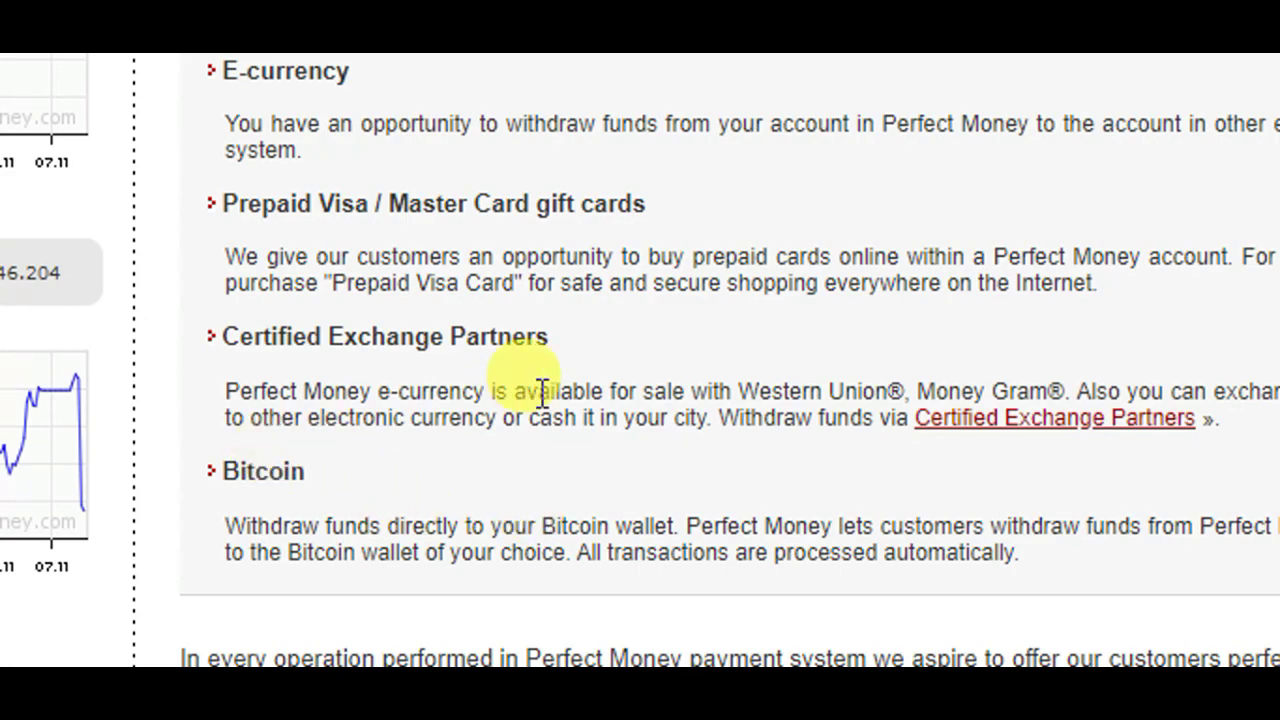
{"action": "scroll", "coordinate": [540, 391], "scroll_direction": "up", "scroll_amount": 10}
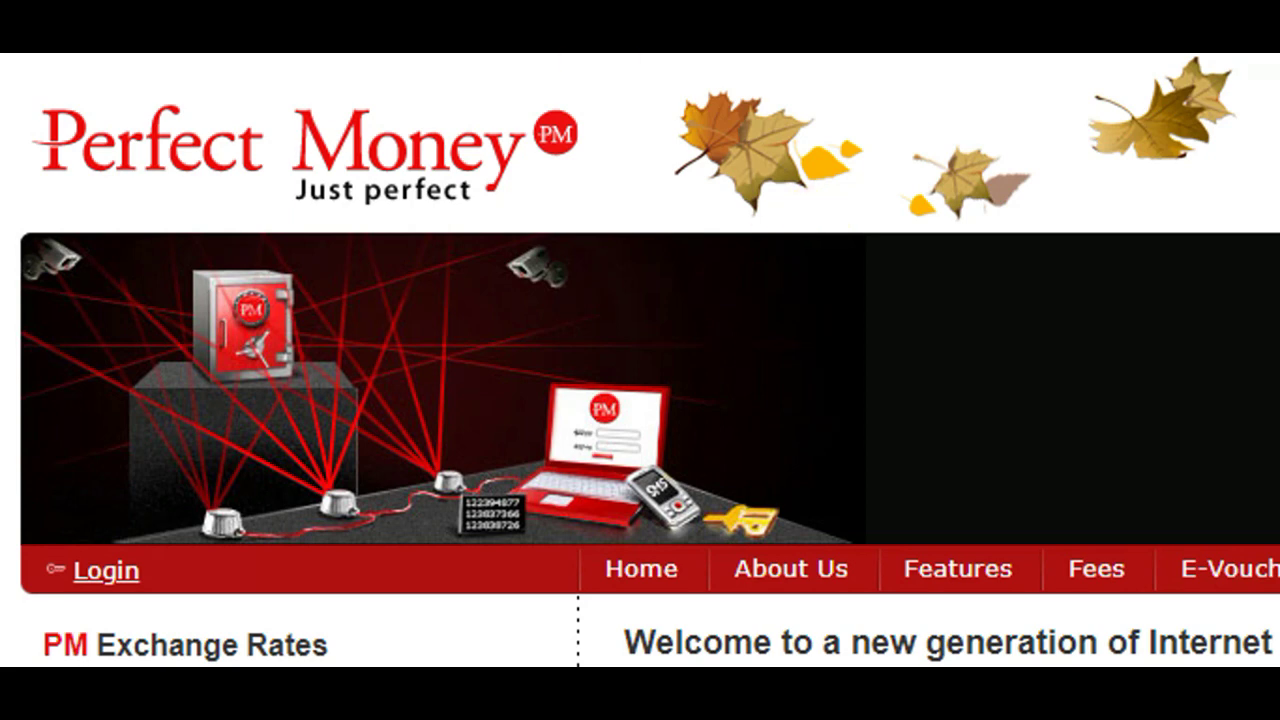
{"action": "left_click", "coordinate": [654, 126]}
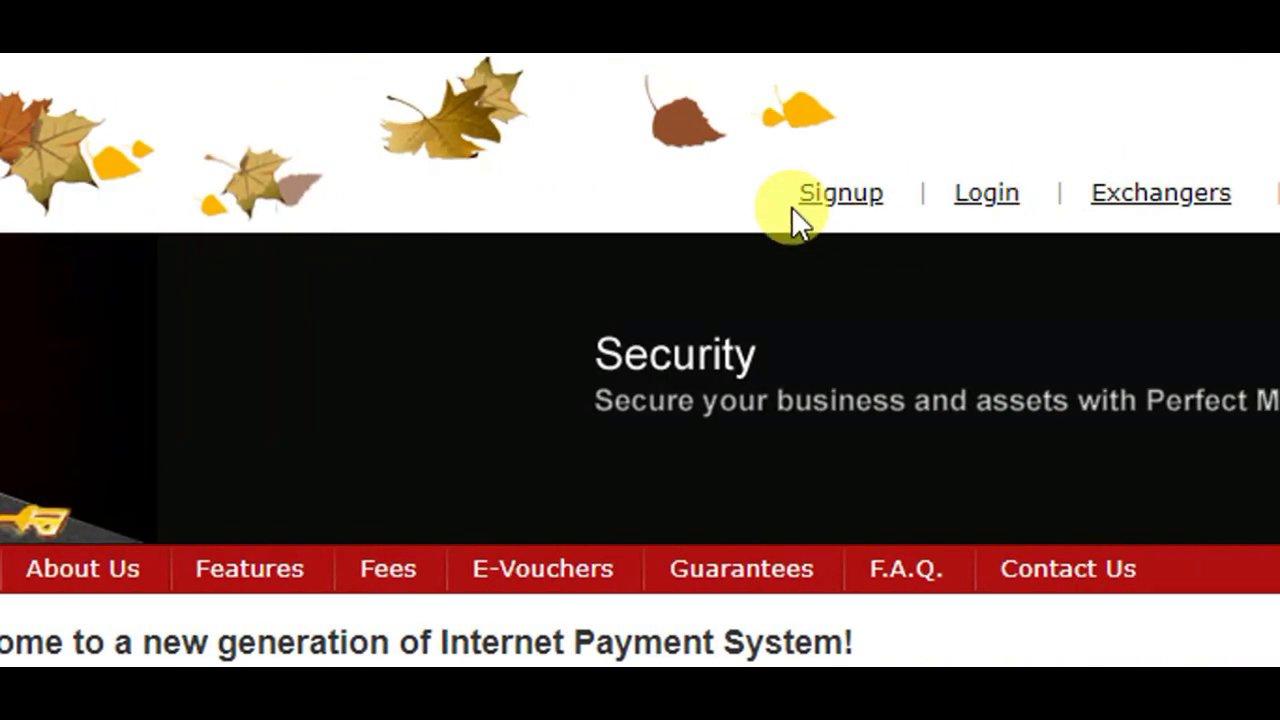
{"action": "left_click", "coordinate": [840, 200]}
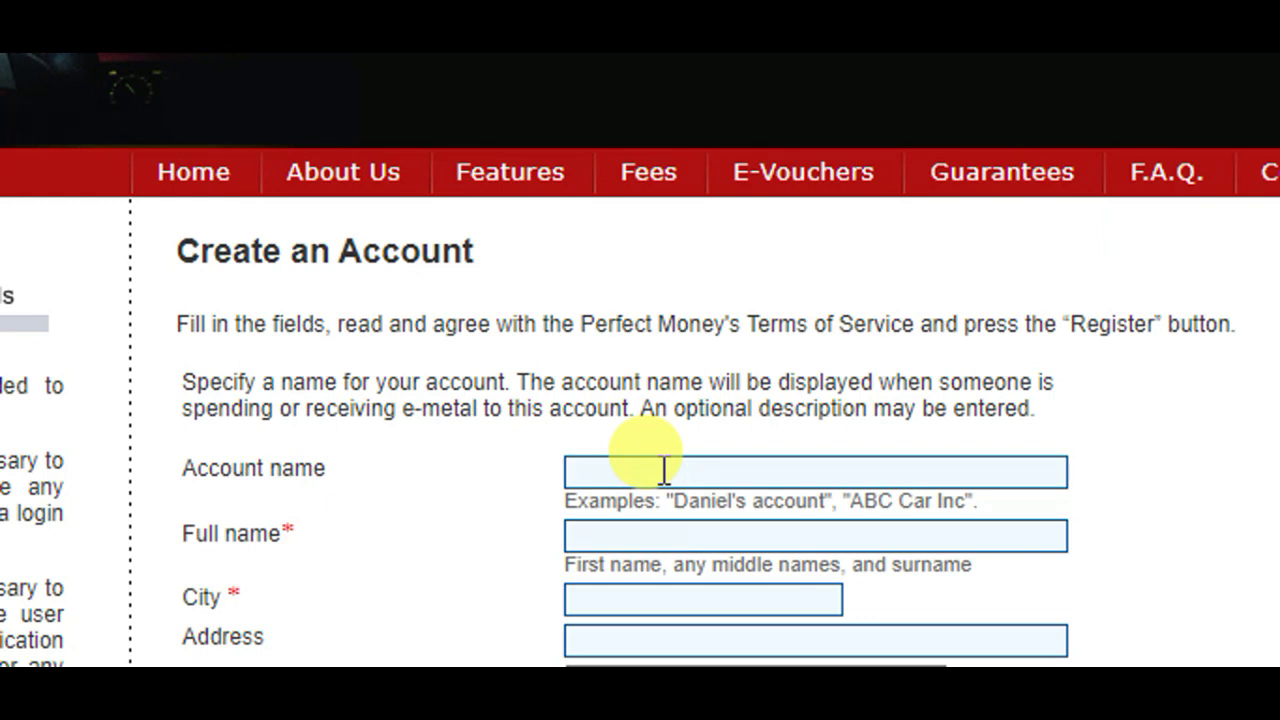
- Enter BASE APP1 as the account name and fill in the full name
{"action": "left_click", "coordinate": [709, 478]}
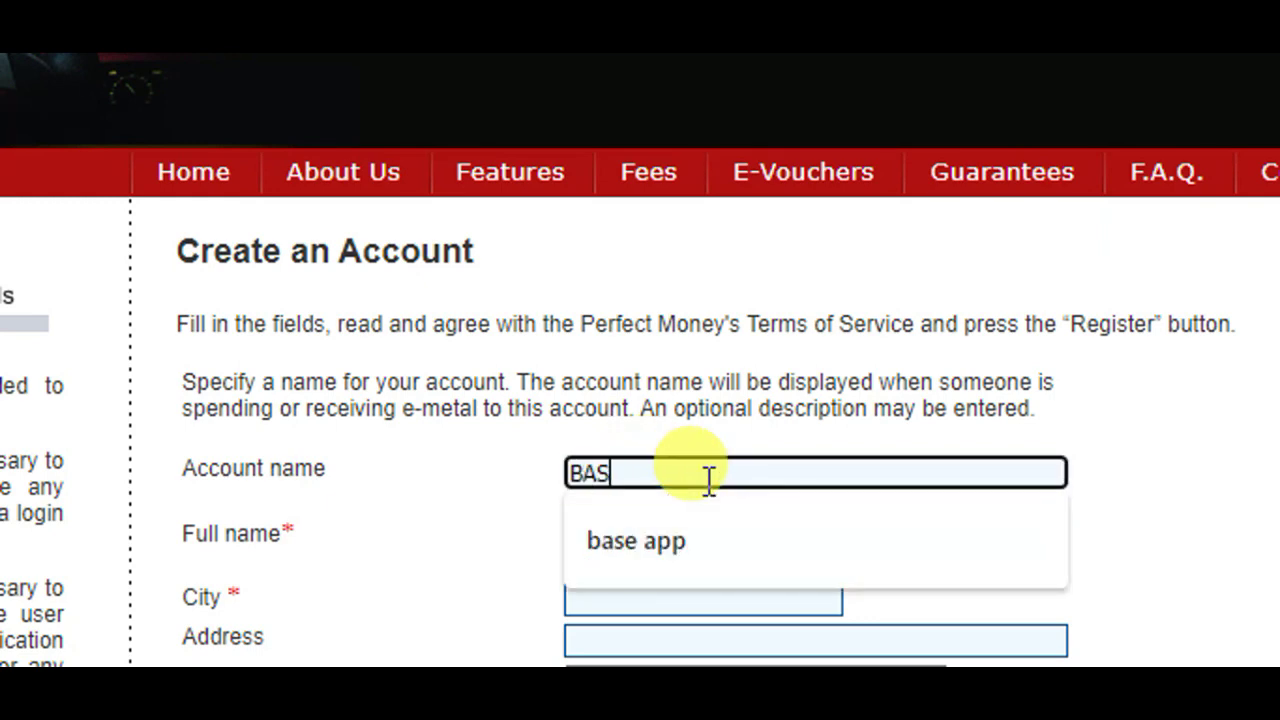
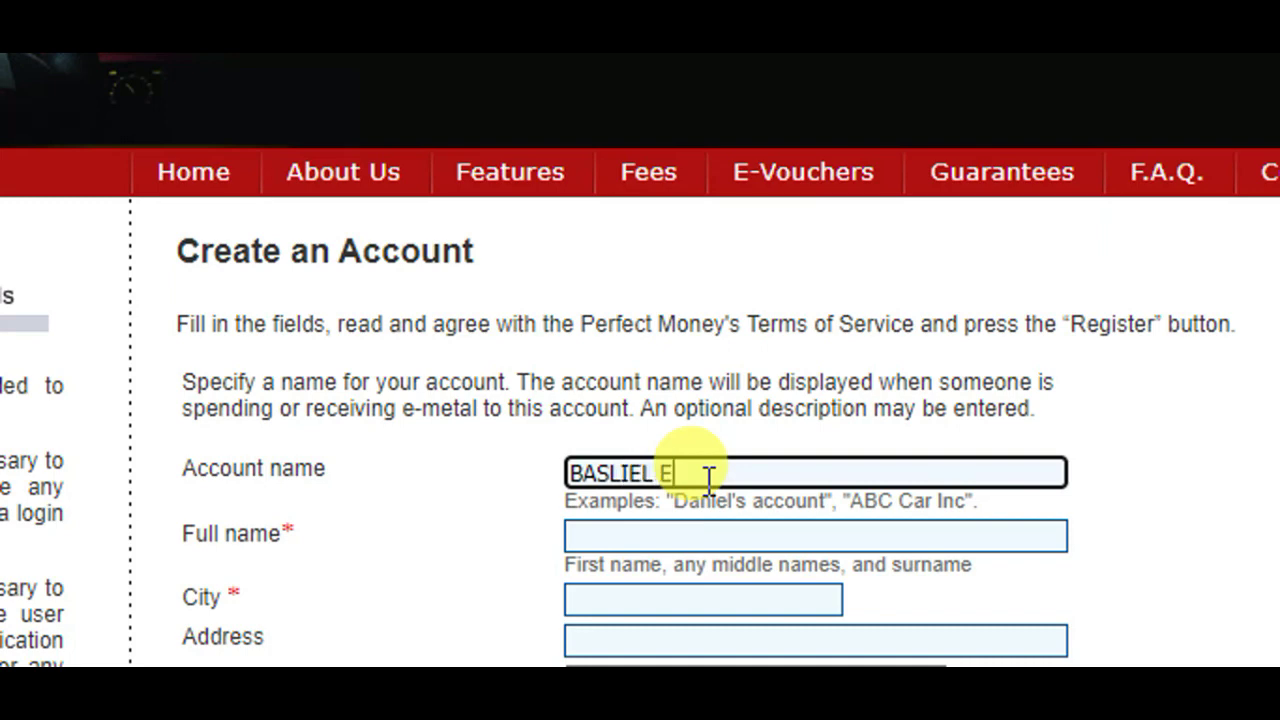
{"action": "key", "text": "ctrl+a"}
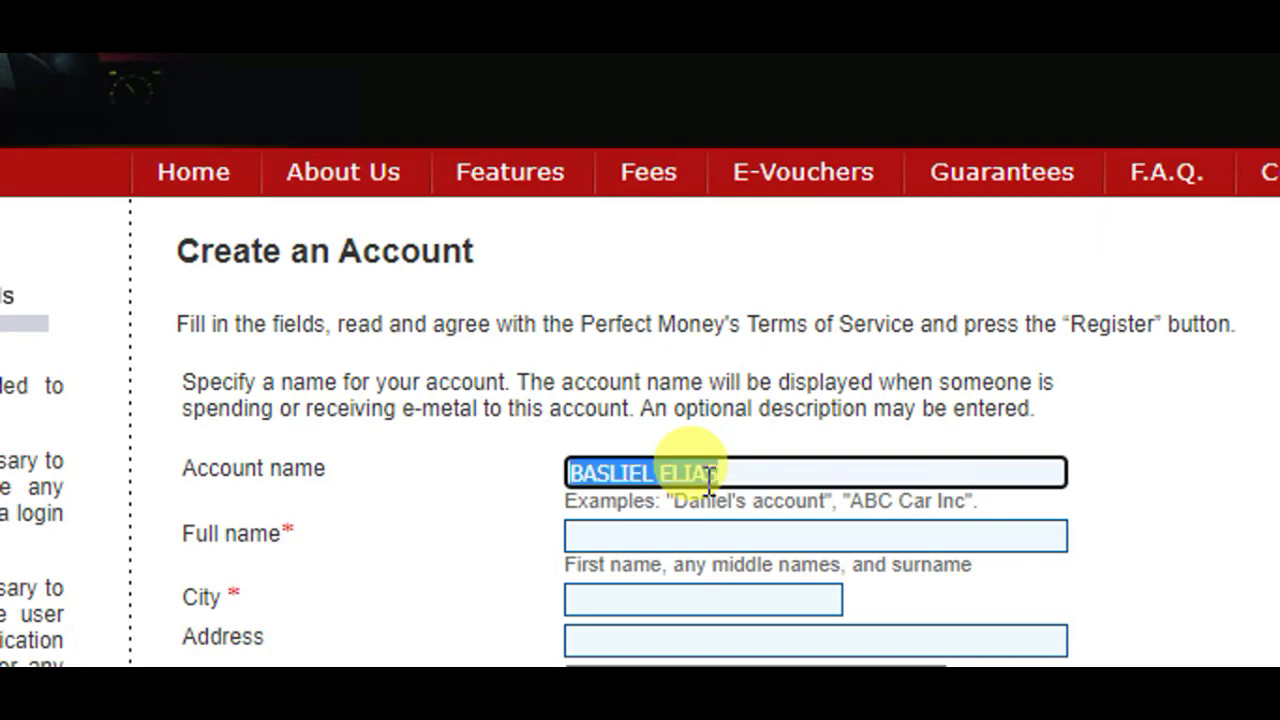
{"action": "type", "text": "B"}
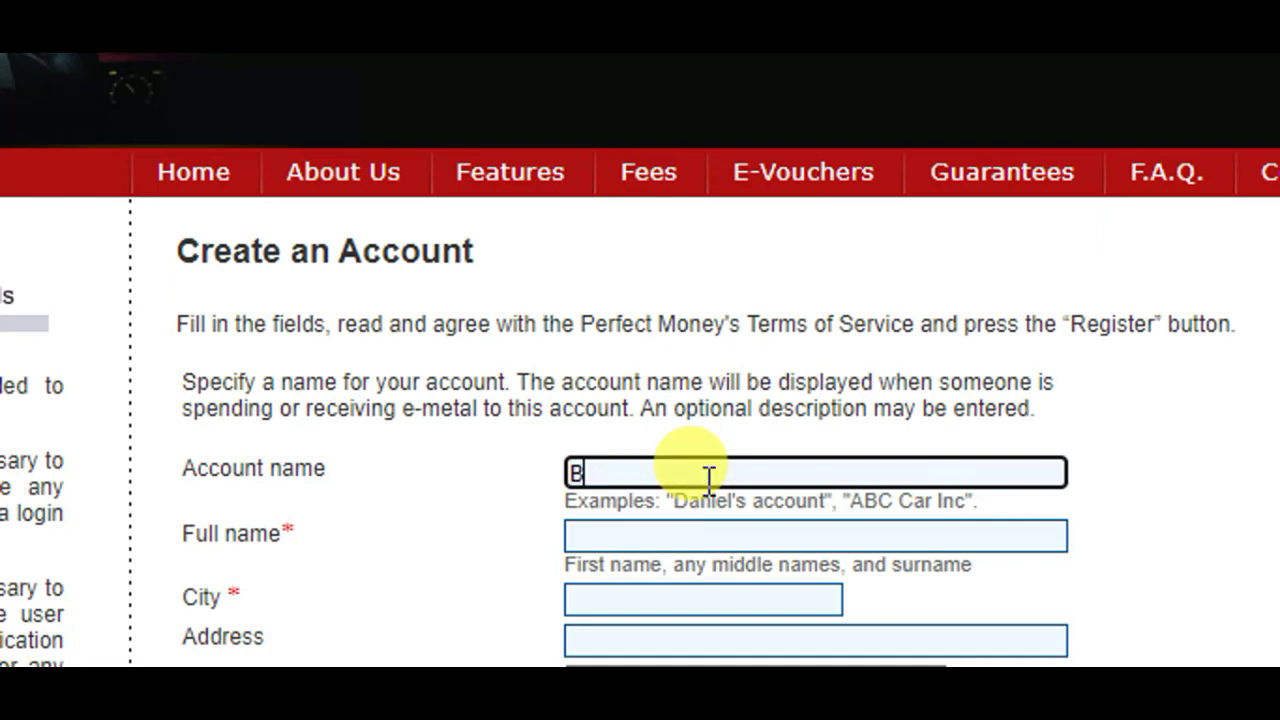
{"action": "type", "text": "ASE APP"}
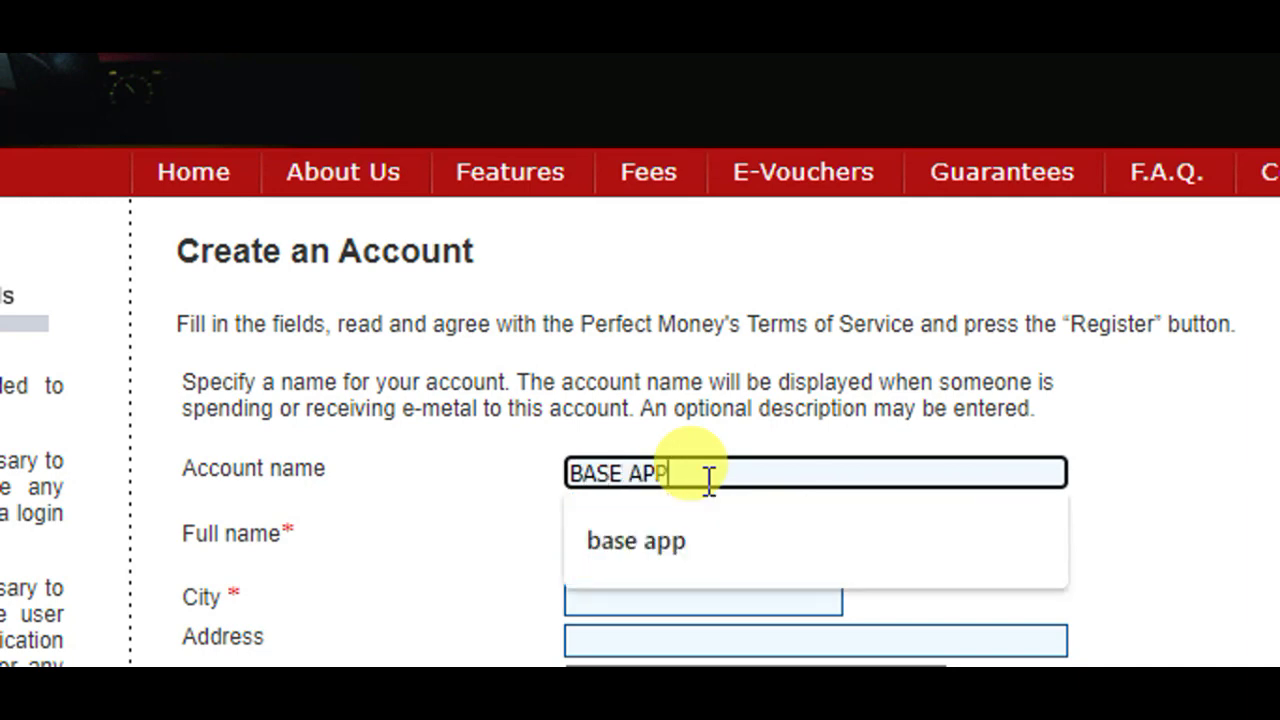
{"action": "type", "text": "1"}
{"action": "scroll", "coordinate": [714, 585], "scroll_direction": "down", "scroll_amount": 1}
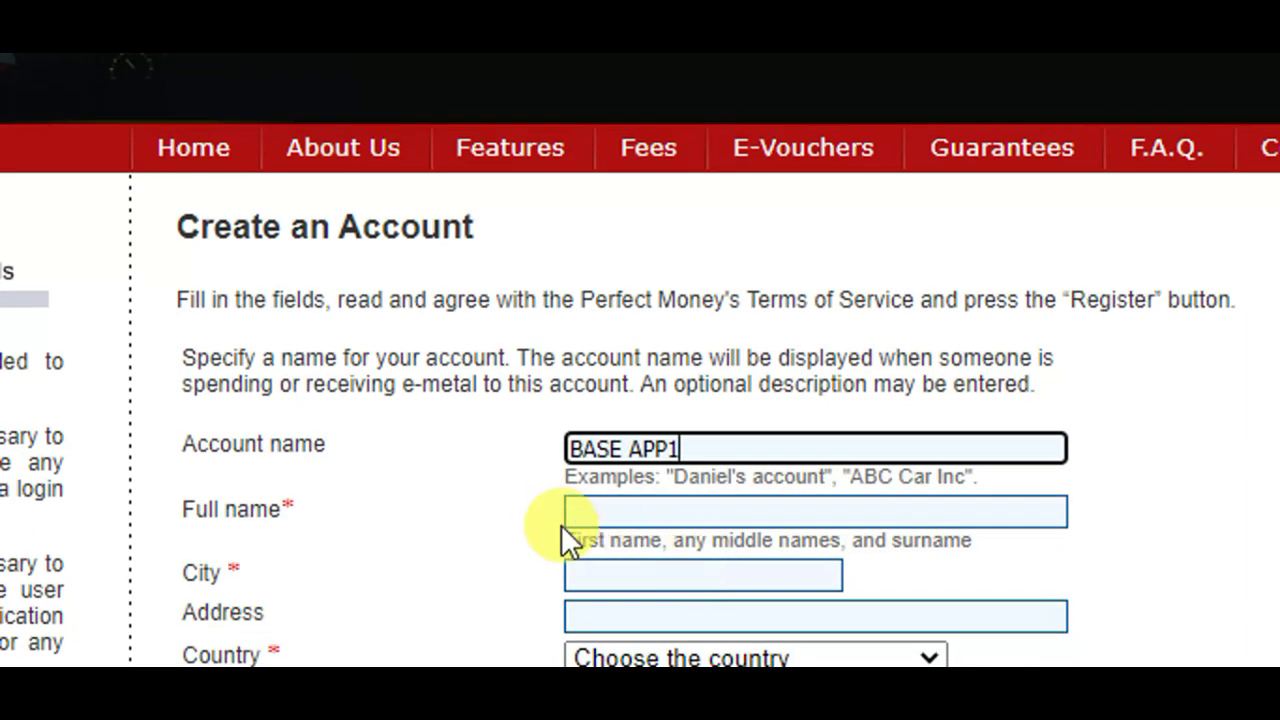
{"action": "left_click", "coordinate": [645, 510]}
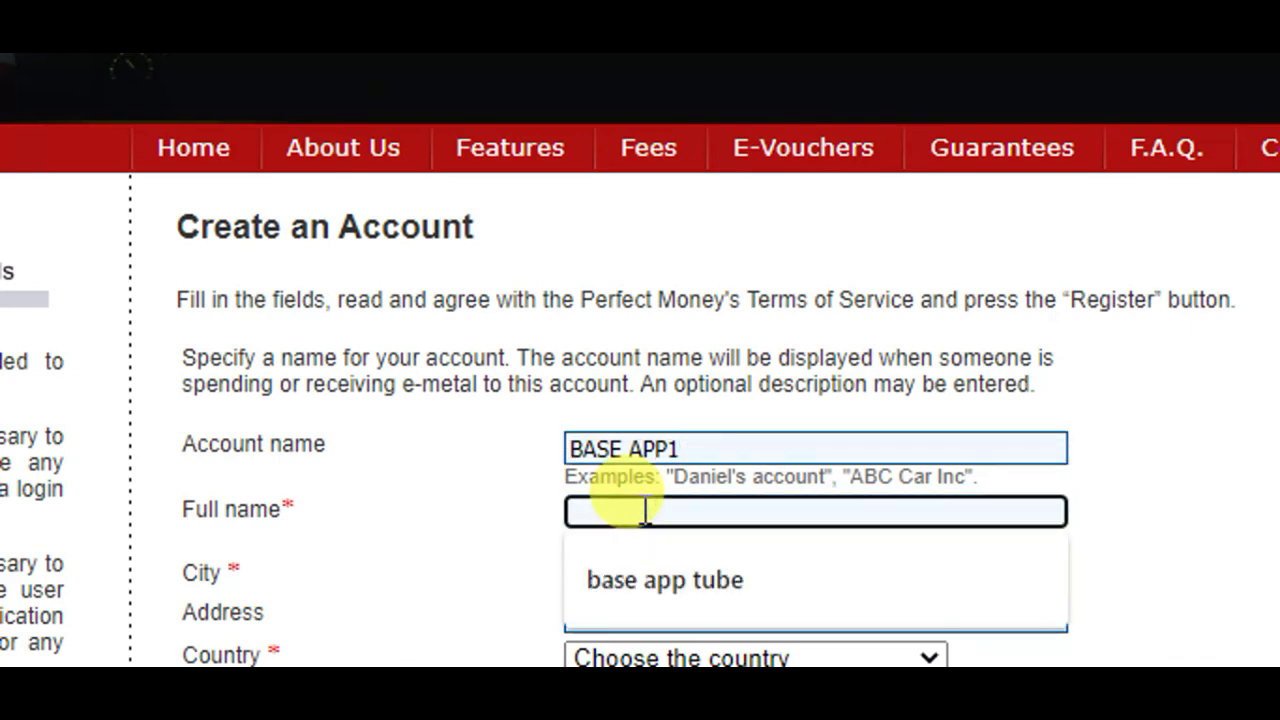
{"action": "type", "text": "BASE "}
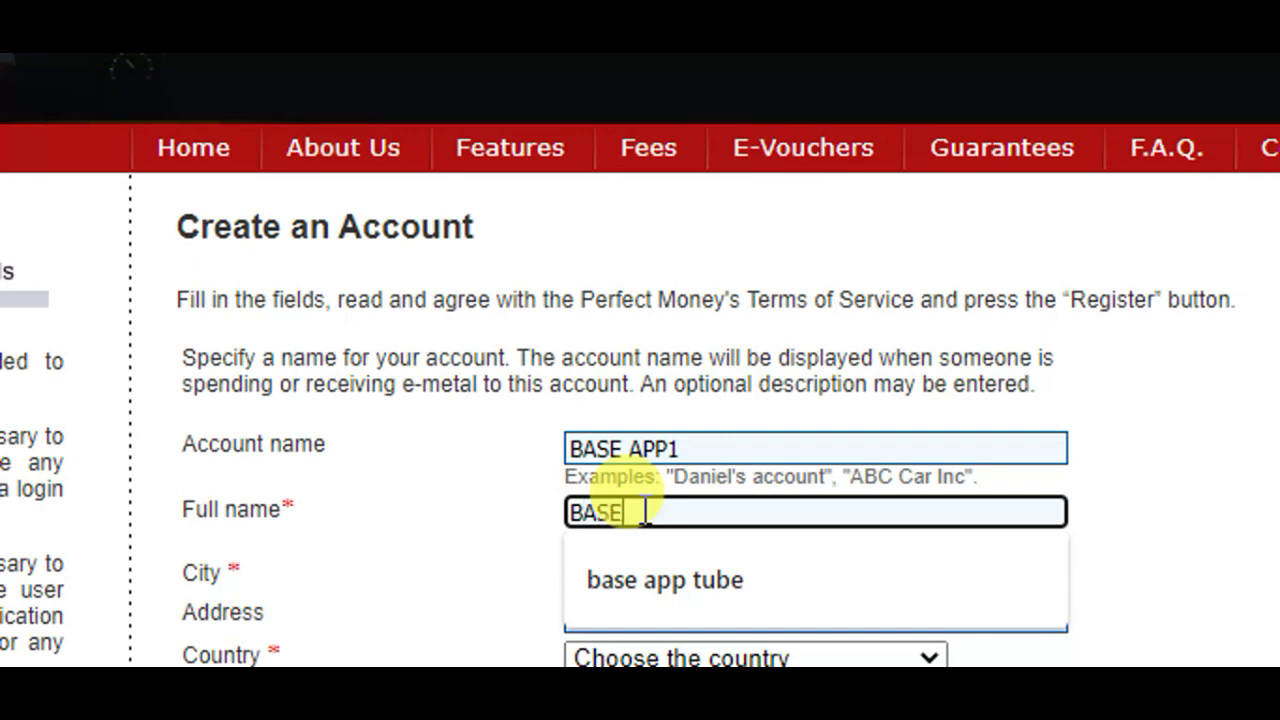
{"action": "type", "text": "APP TUBE"}
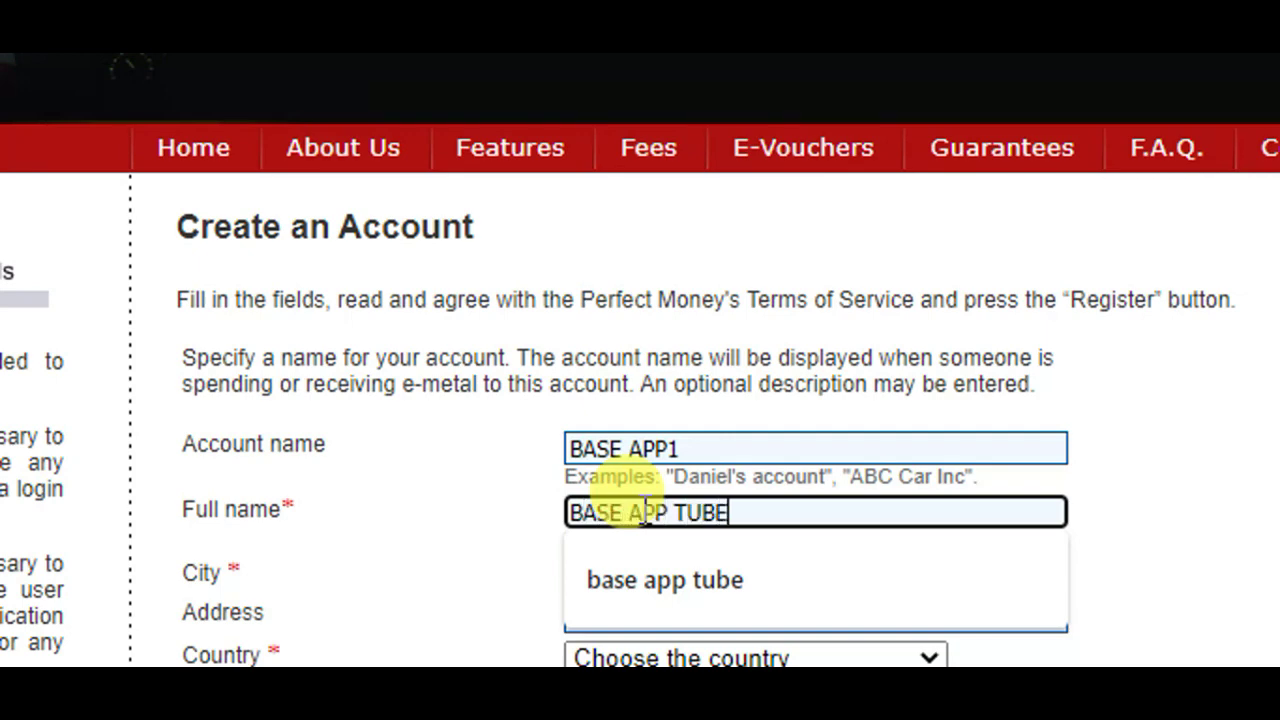
{"action": "type", "text": "1"}
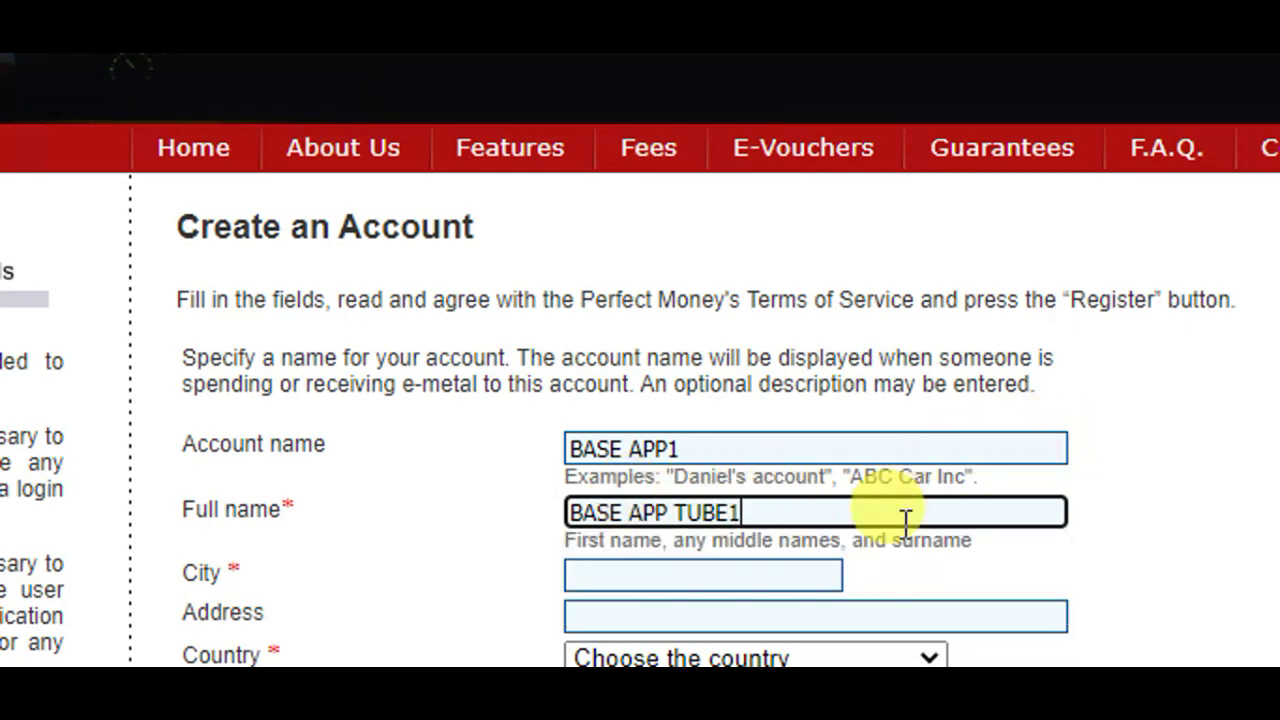
- Fill in the city by accepting its autofill suggestion
{"action": "scroll", "coordinate": [652, 577], "scroll_direction": "down", "scroll_amount": 1}
{"action": "left_click", "coordinate": [598, 538]}
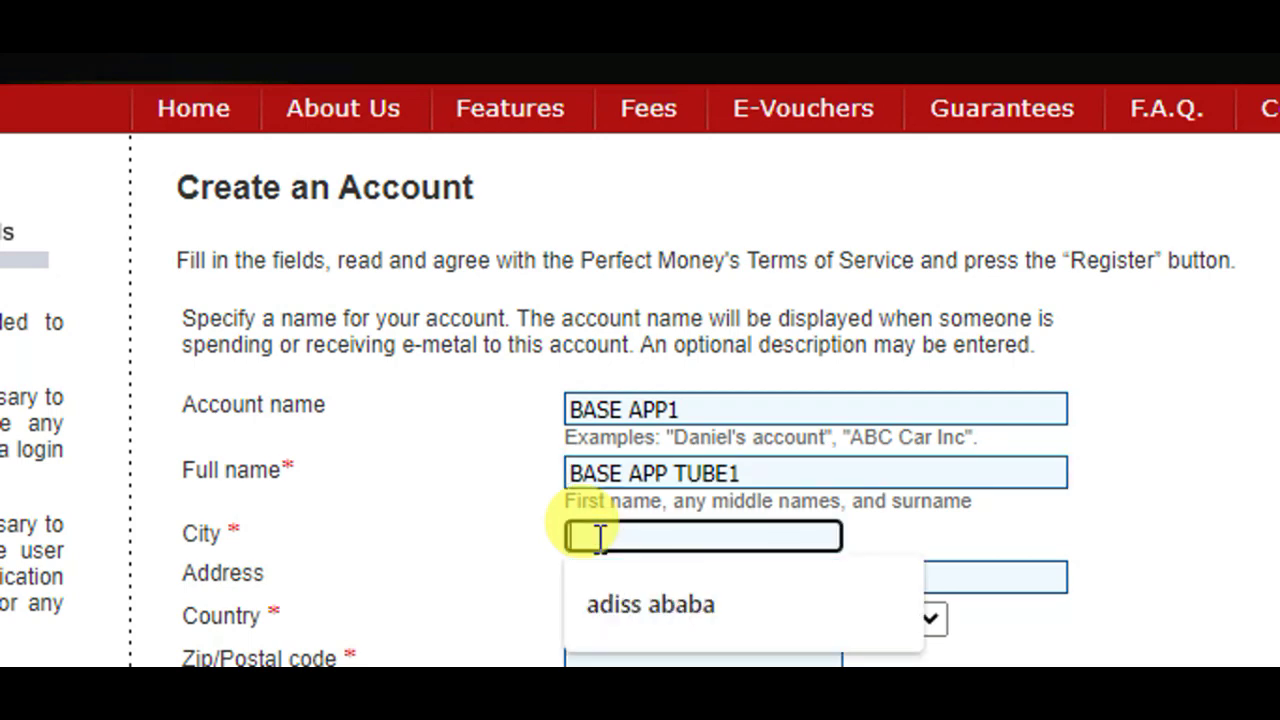
{"action": "scroll", "coordinate": [647, 575], "scroll_direction": "down", "scroll_amount": 1}
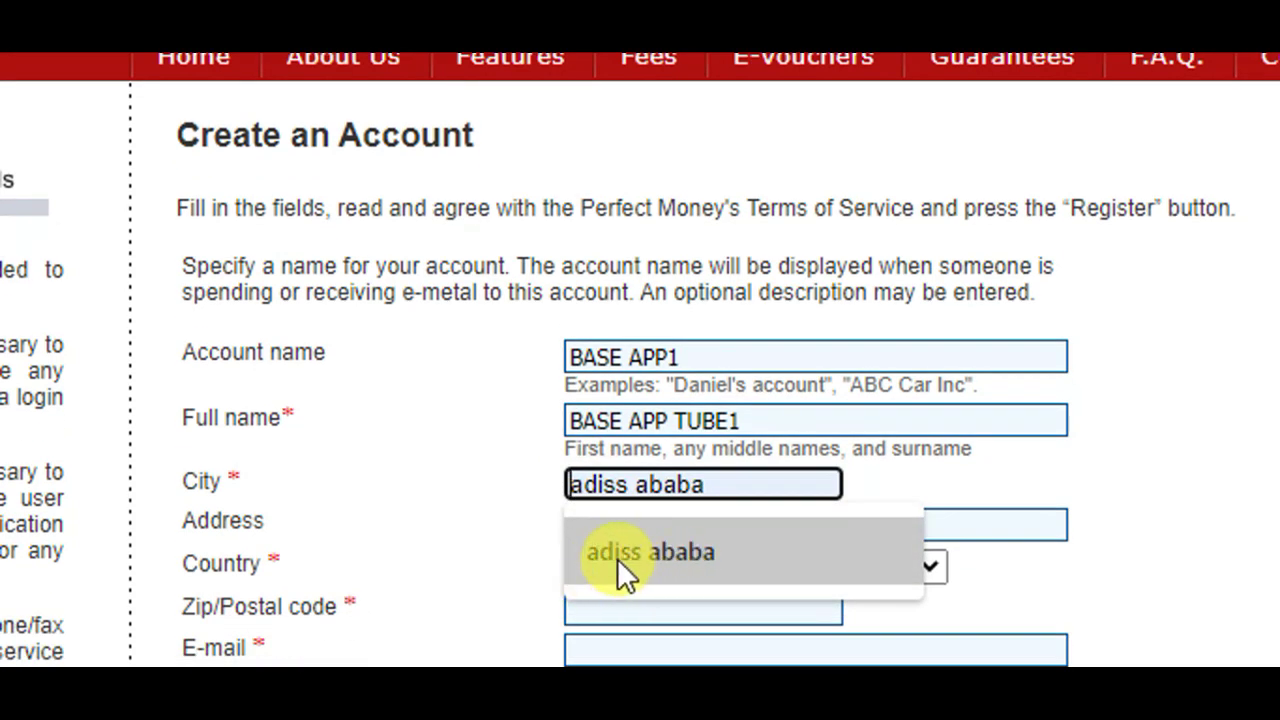
{"action": "left_click", "coordinate": [615, 565]}
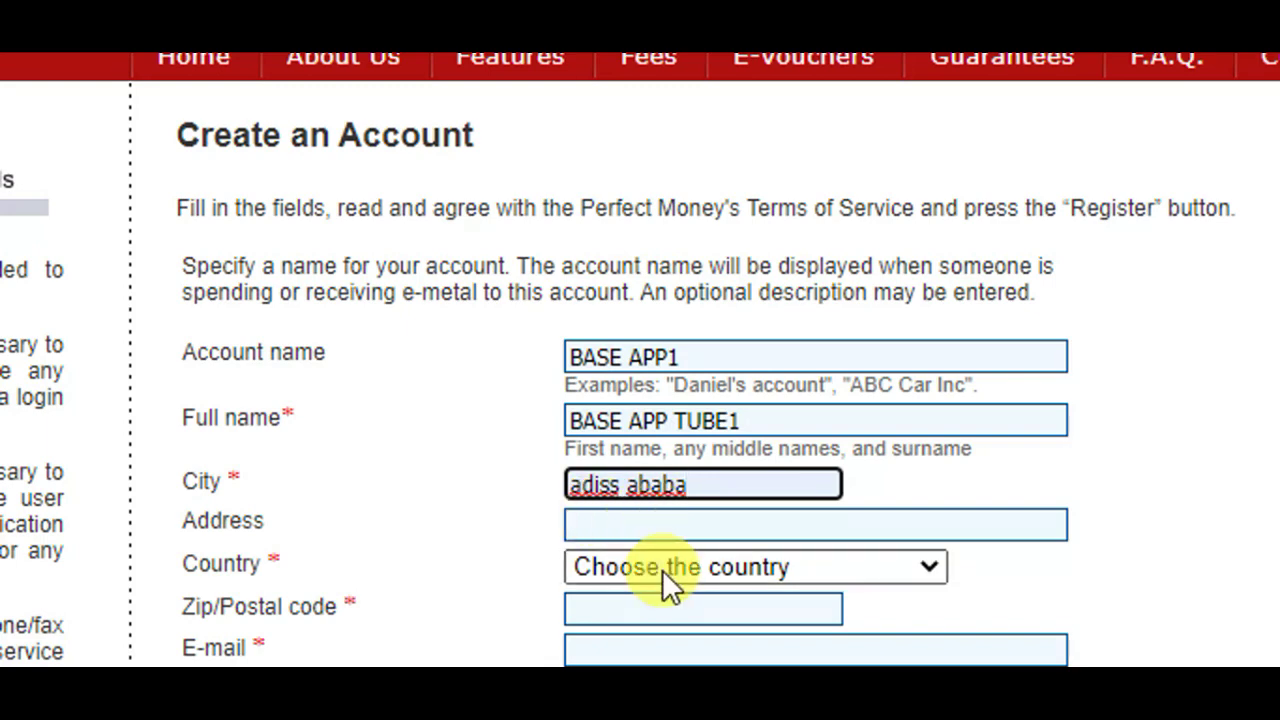
{"action": "scroll", "coordinate": [641, 571], "scroll_direction": "down", "scroll_amount": 1}
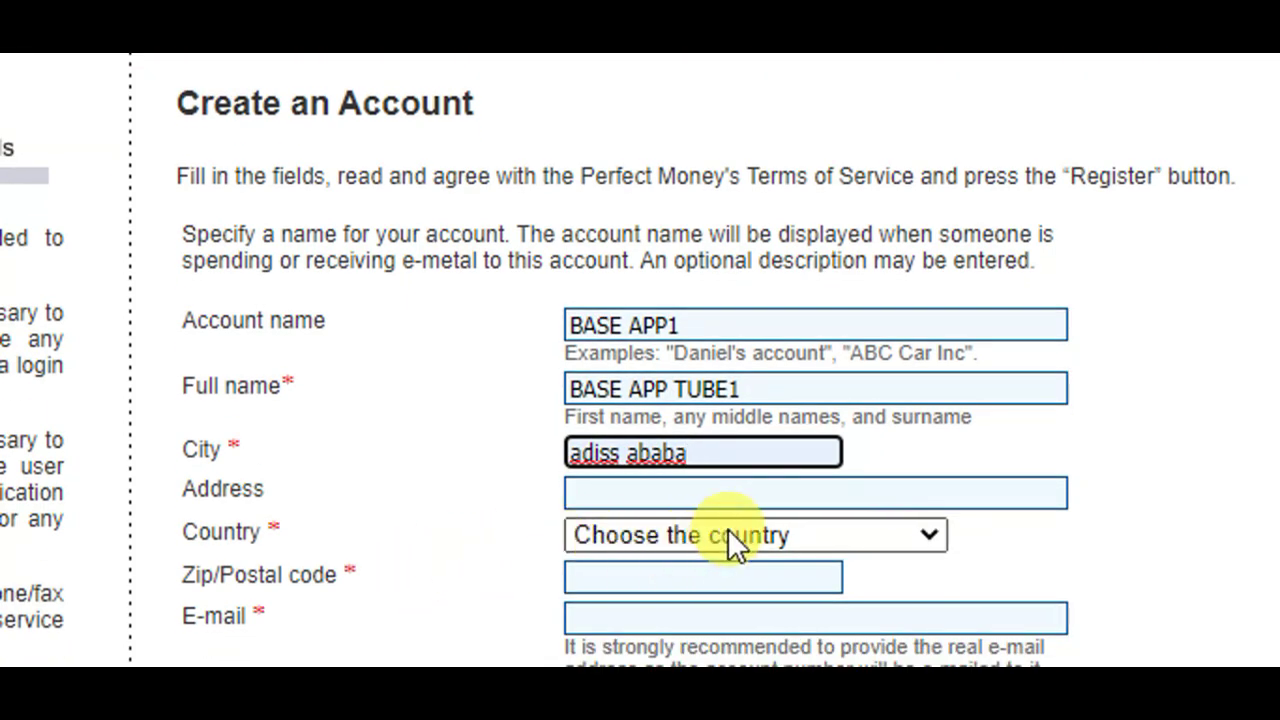
- Set the Country dropdown to Ethiopia
{"action": "left_click", "coordinate": [709, 536]}
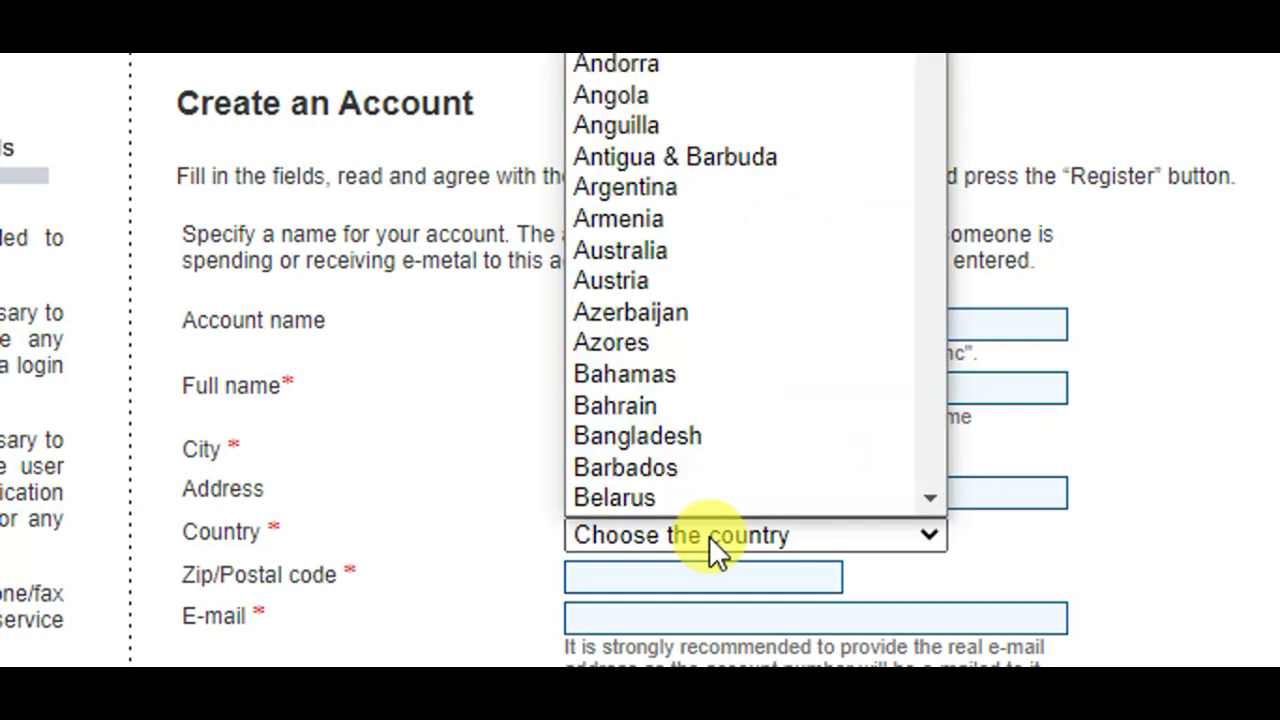
{"action": "key", "text": "e"}
{"action": "key", "text": "t"}
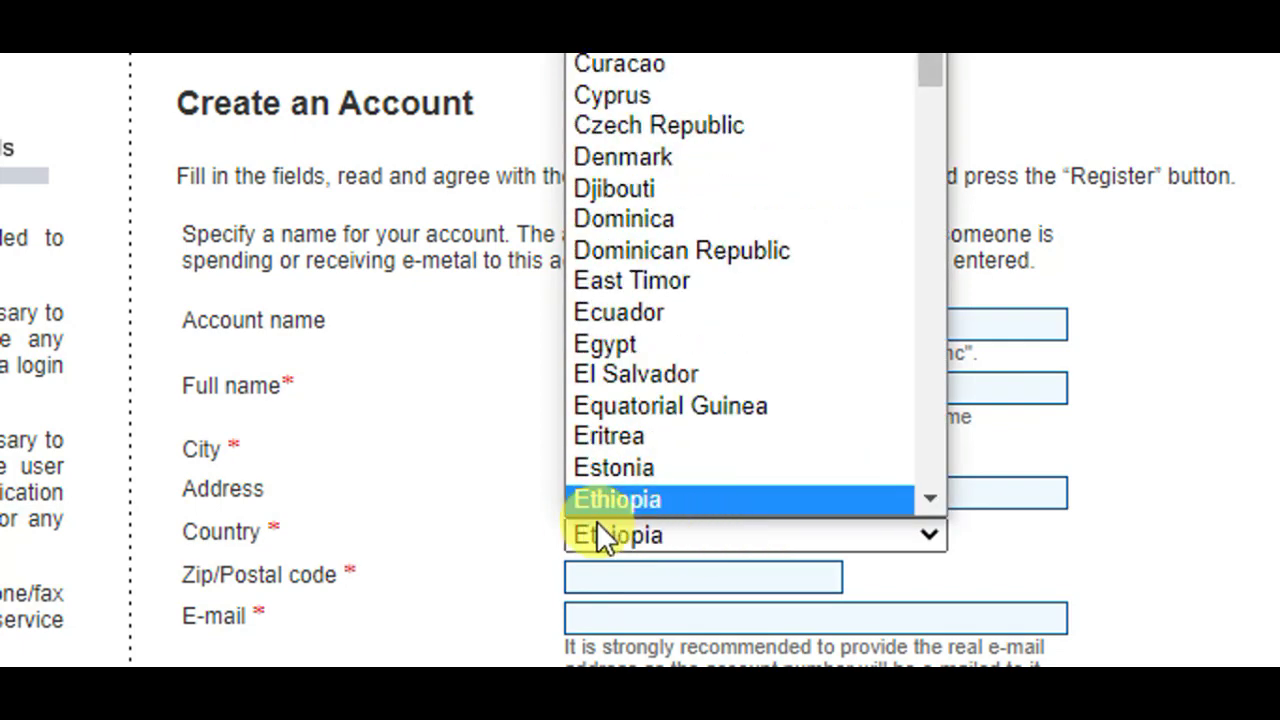
{"action": "scroll", "coordinate": [617, 521], "scroll_direction": "down", "scroll_amount": 2}
{"action": "scroll", "coordinate": [650, 500], "scroll_direction": "down", "scroll_amount": 1}
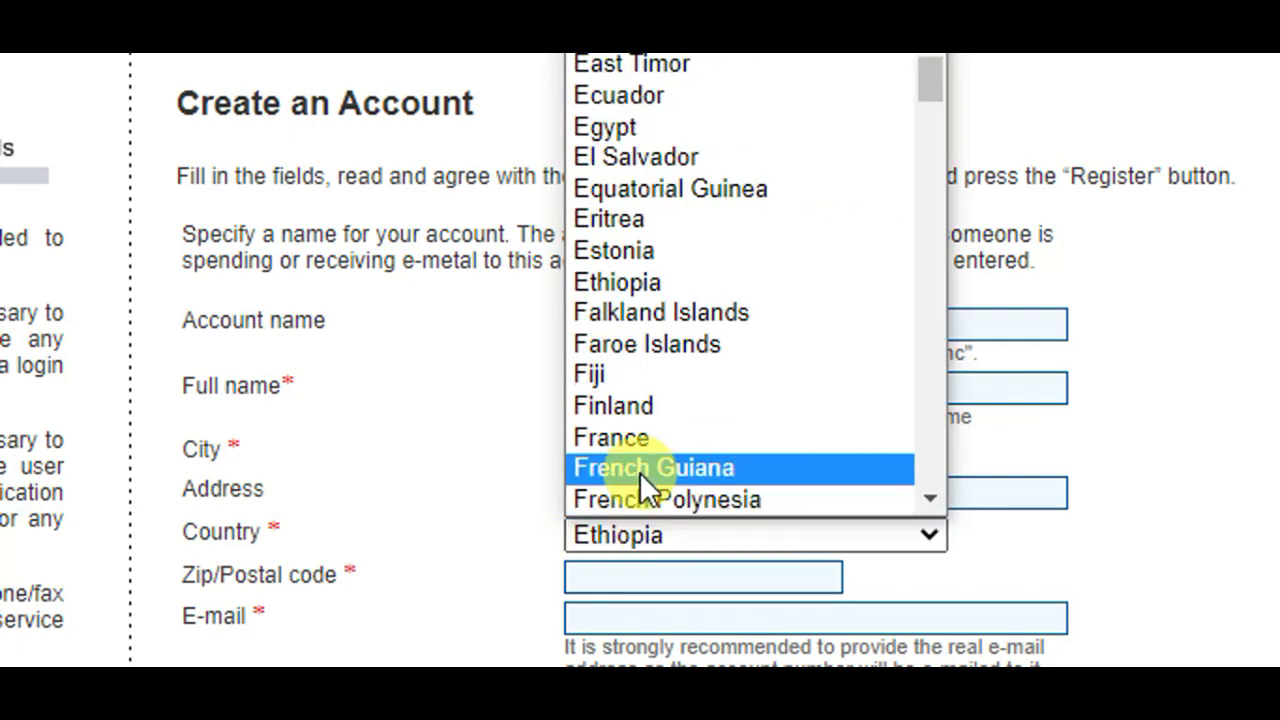
{"action": "left_click", "coordinate": [623, 282]}
{"action": "key", "text": "Down"}
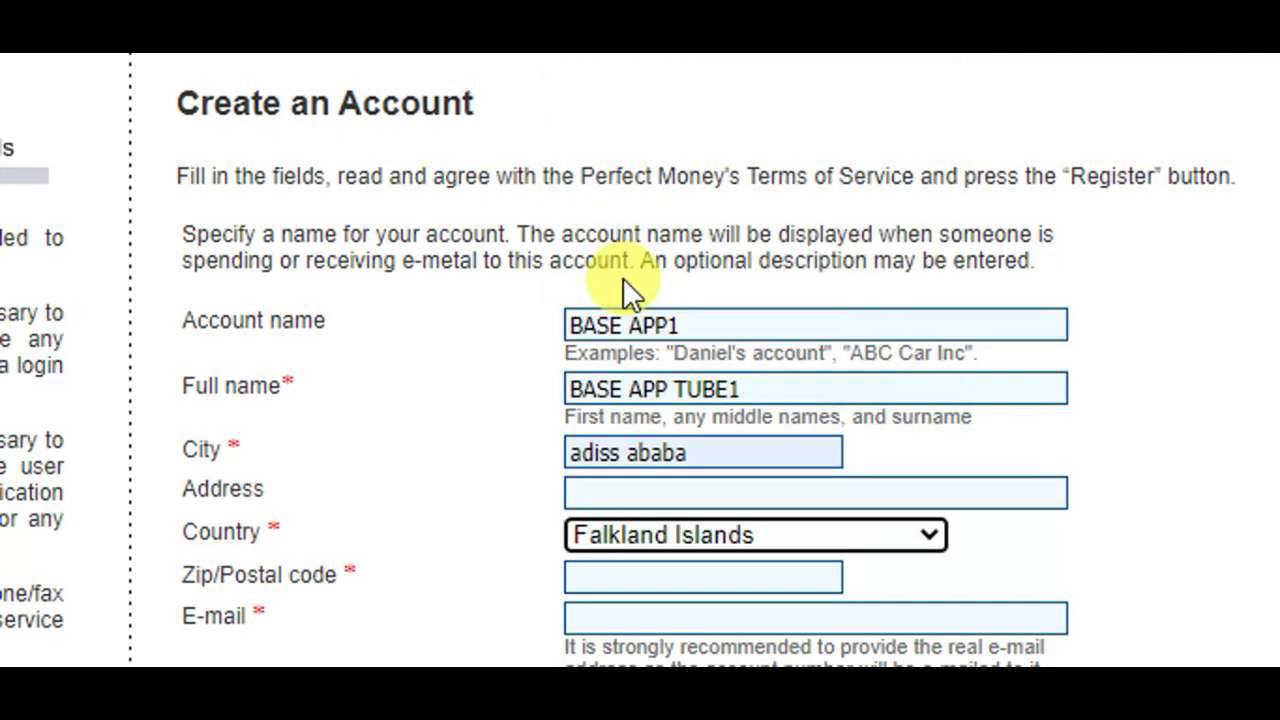
{"action": "left_click", "coordinate": [701, 537]}
{"action": "key", "text": "e"}
{"action": "key", "text": "c"}
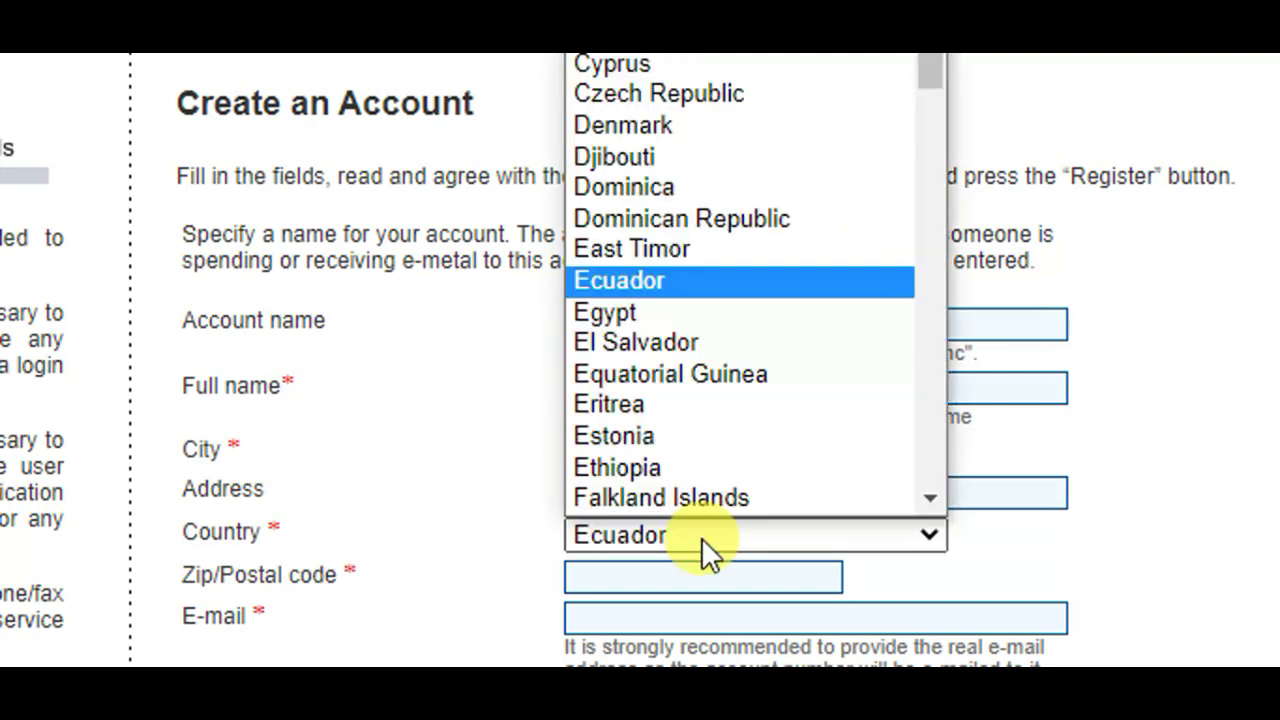
{"action": "key", "text": "Down"}
{"action": "key", "text": "Down"}
{"action": "key", "text": "Down"}
{"action": "key", "text": "Down"}
{"action": "key", "text": "Down"}
{"action": "key", "text": "Down"}
- Enter zip code 1000 and the phone number, keeping the Personal account type
{"action": "left_click_drag", "start_coordinate": [1257, 143], "coordinate": [1270, 505]}
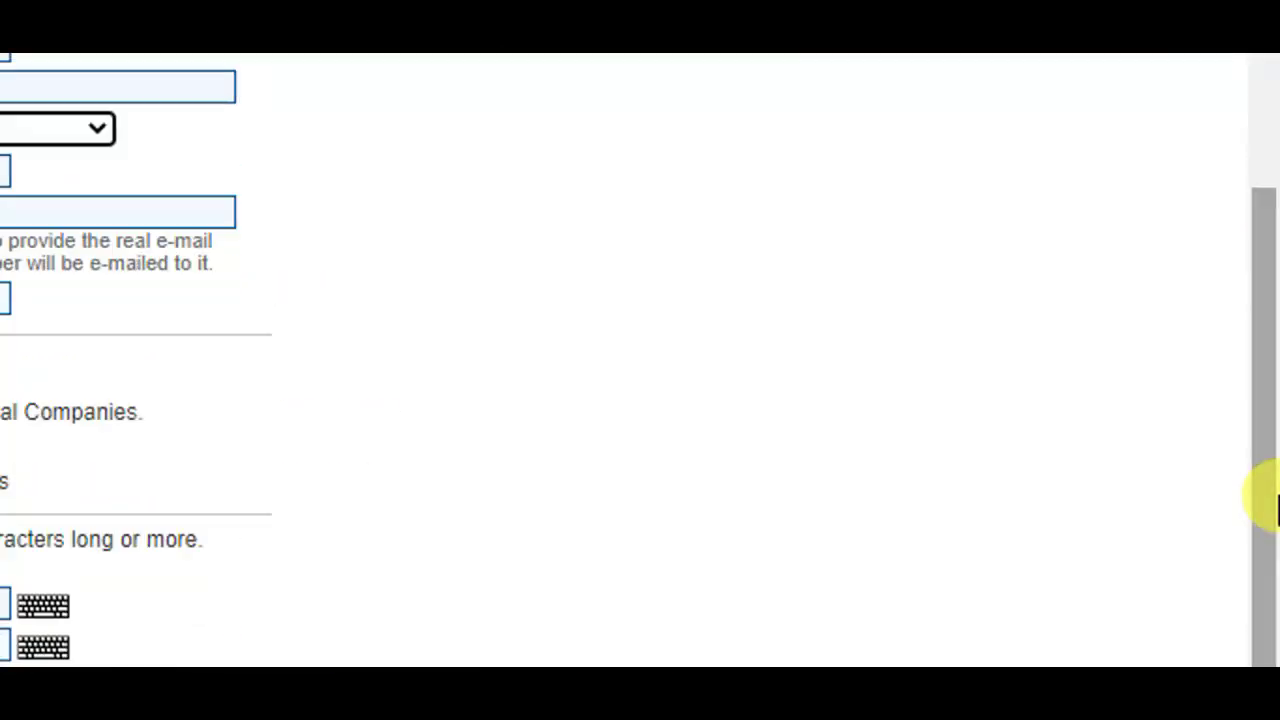
{"action": "left_click", "coordinate": [528, 186]}
{"action": "type", "text": "10"}
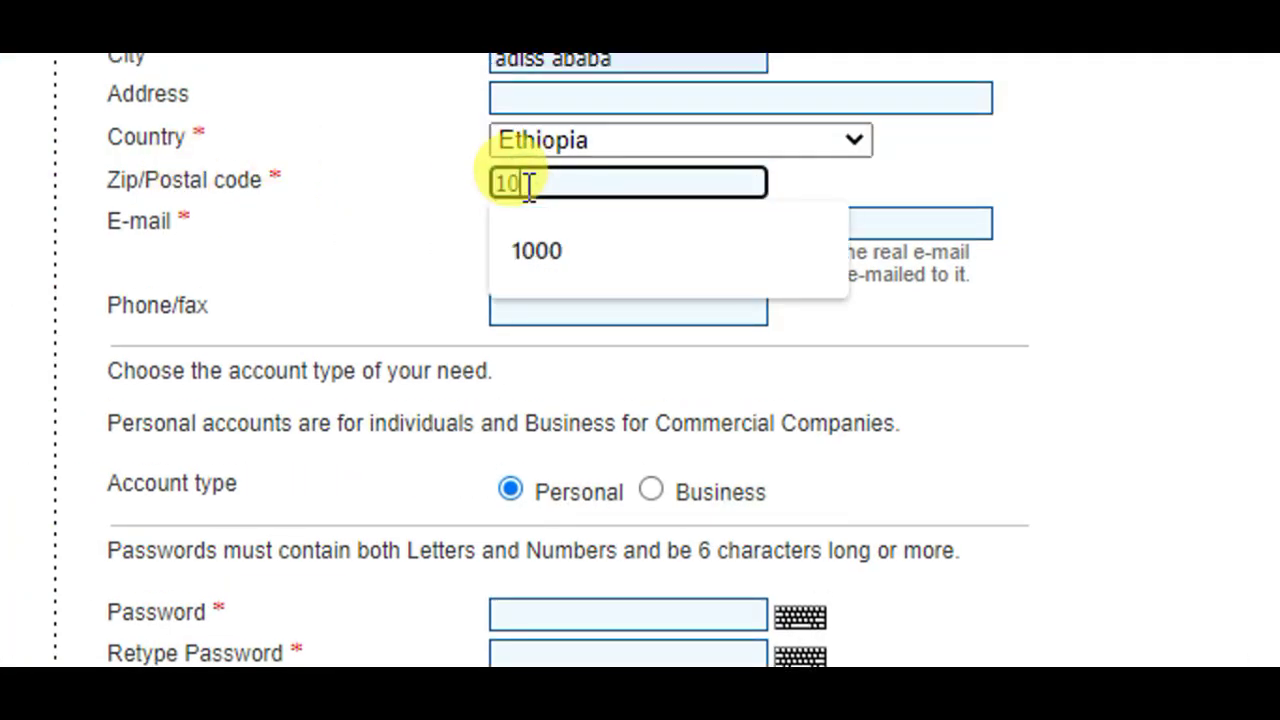
{"action": "type", "text": "00"}
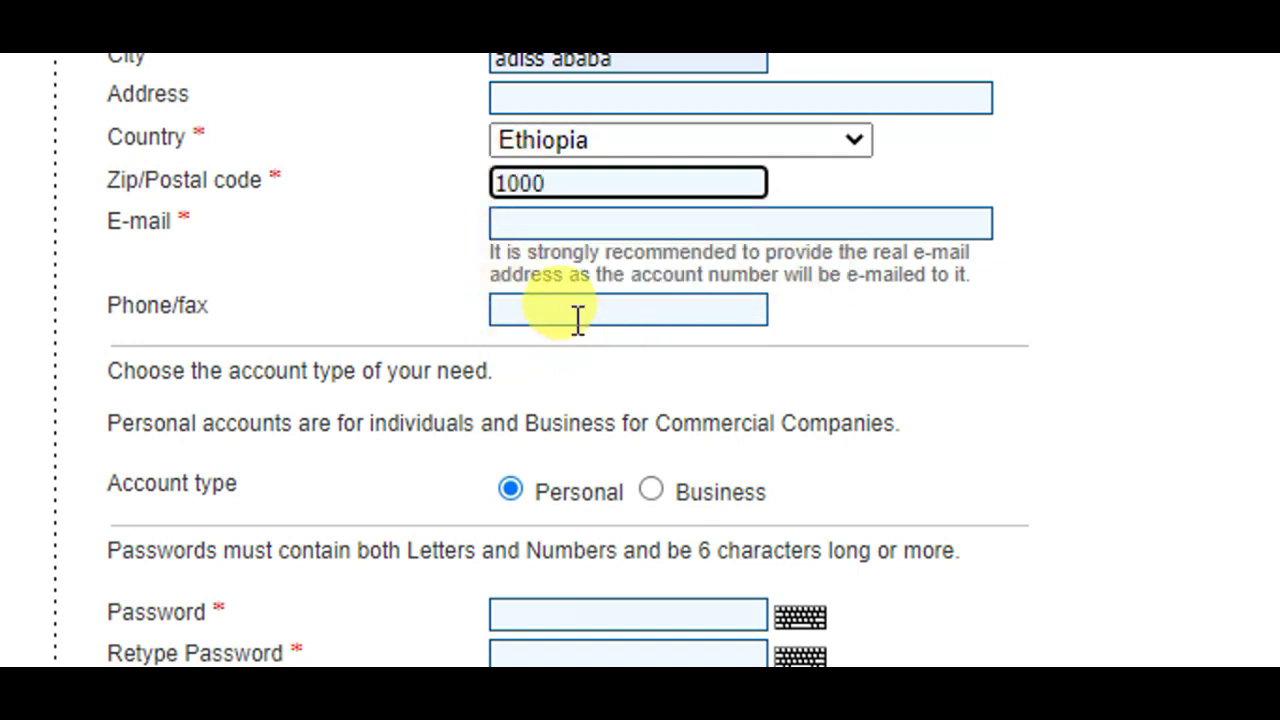
{"action": "left_click", "coordinate": [556, 310]}
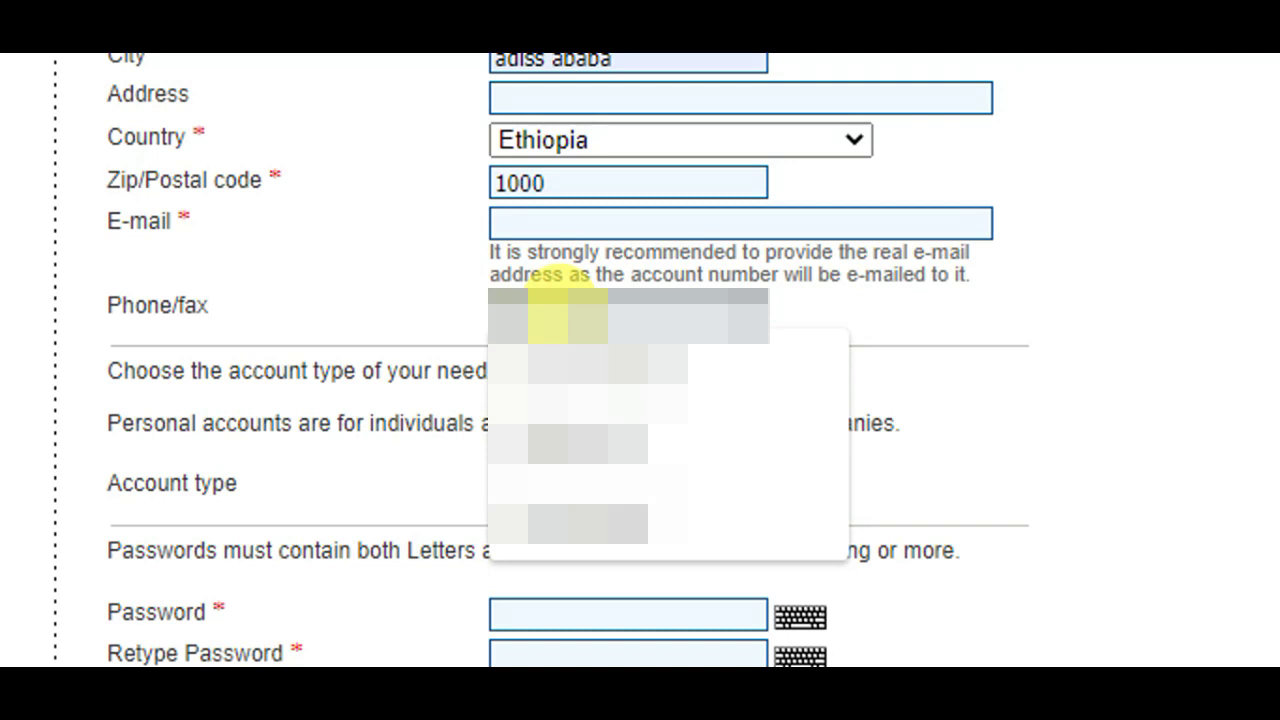
{"action": "type", "text": "0"}
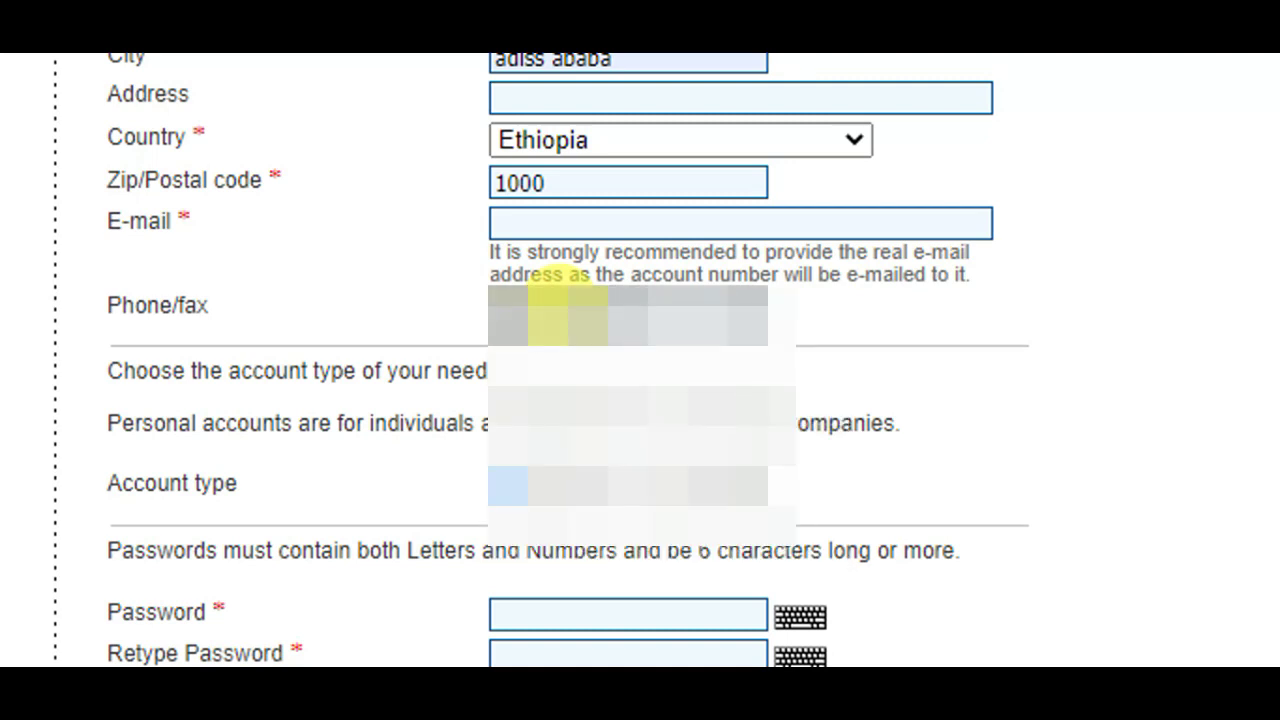
{"action": "left_click", "coordinate": [600, 400]}
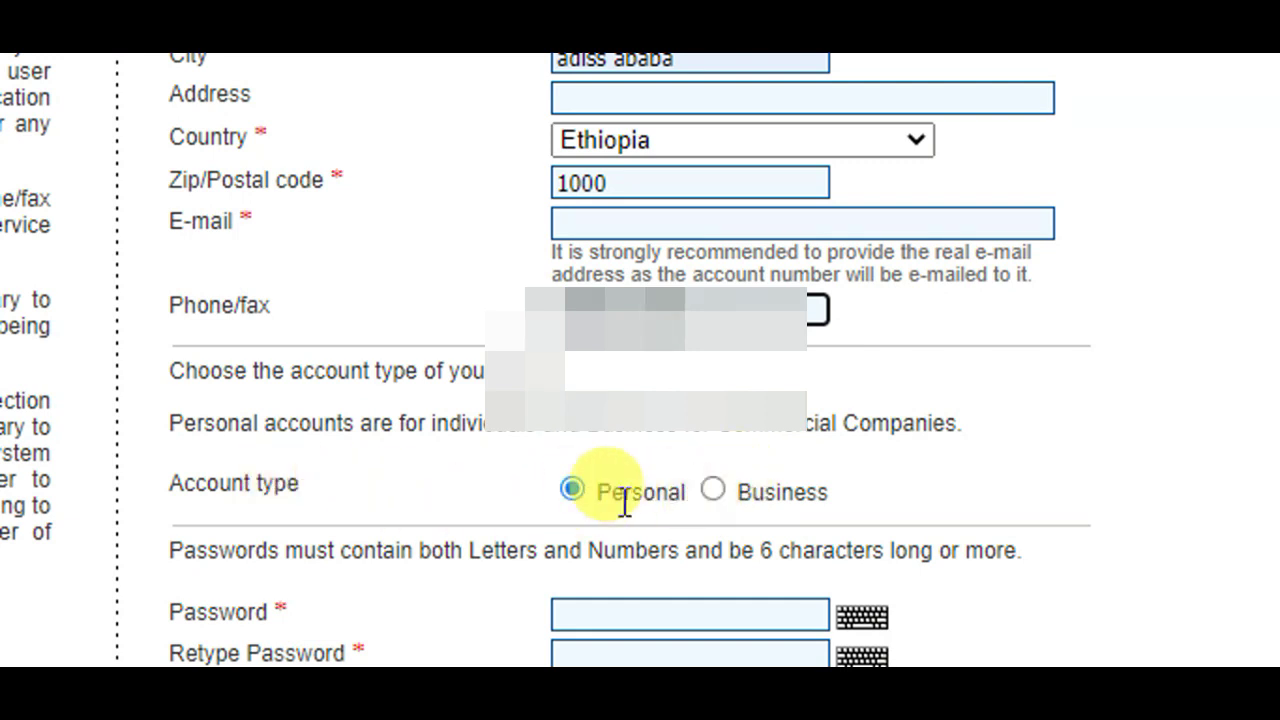
{"action": "left_click", "coordinate": [572, 491]}
{"action": "scroll", "coordinate": [623, 600], "scroll_direction": "down", "scroll_amount": 3}
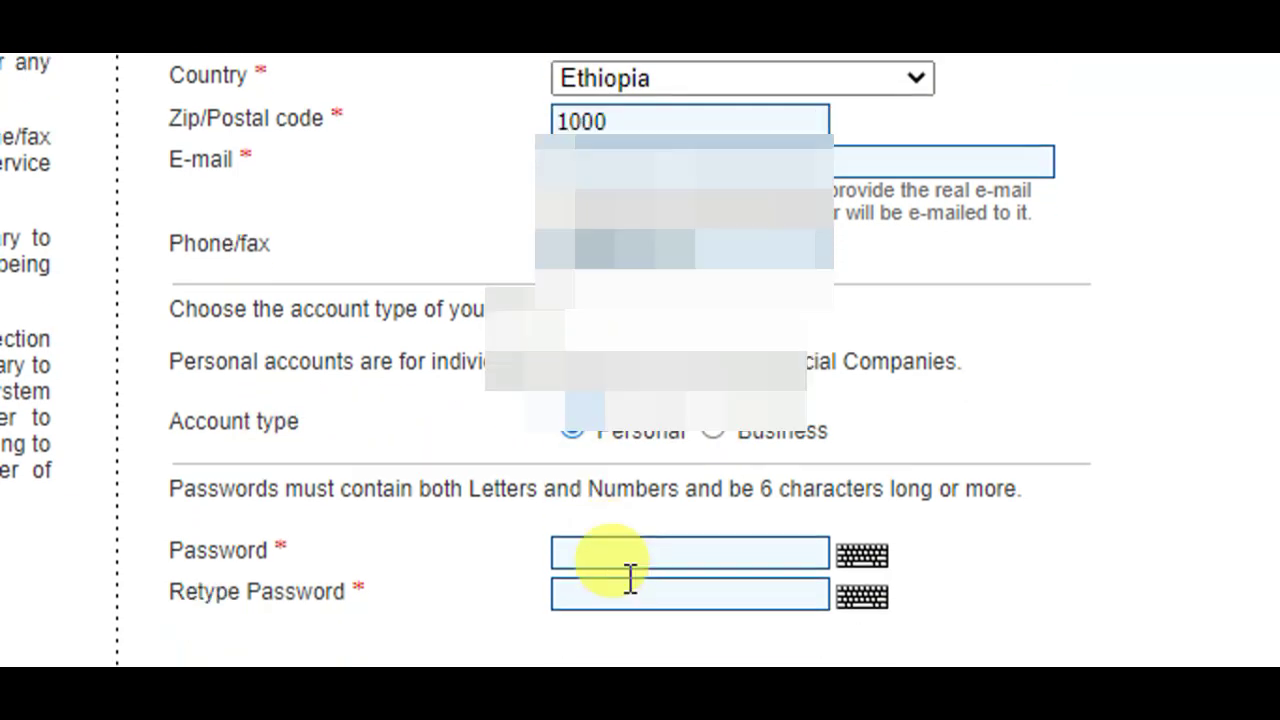
- Enter the account password and retype it in the confirmation field
{"action": "left_click", "coordinate": [593, 481]}
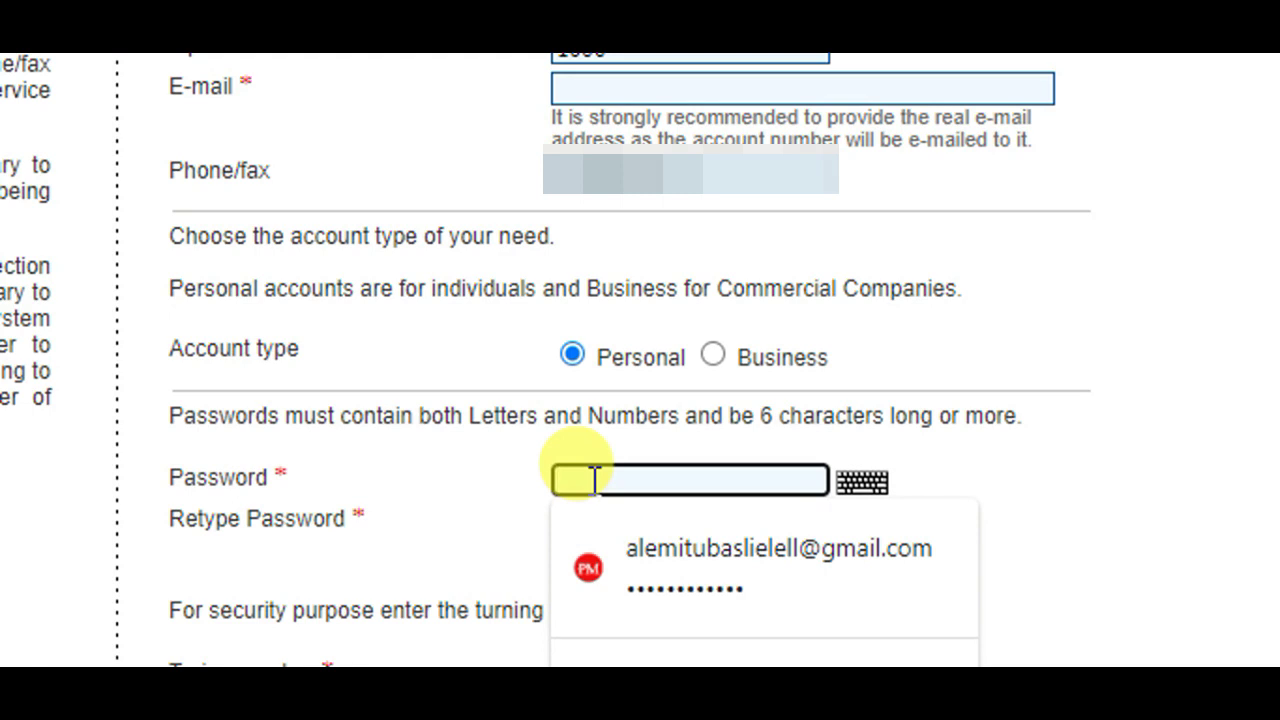
{"action": "type", "text": "a"}
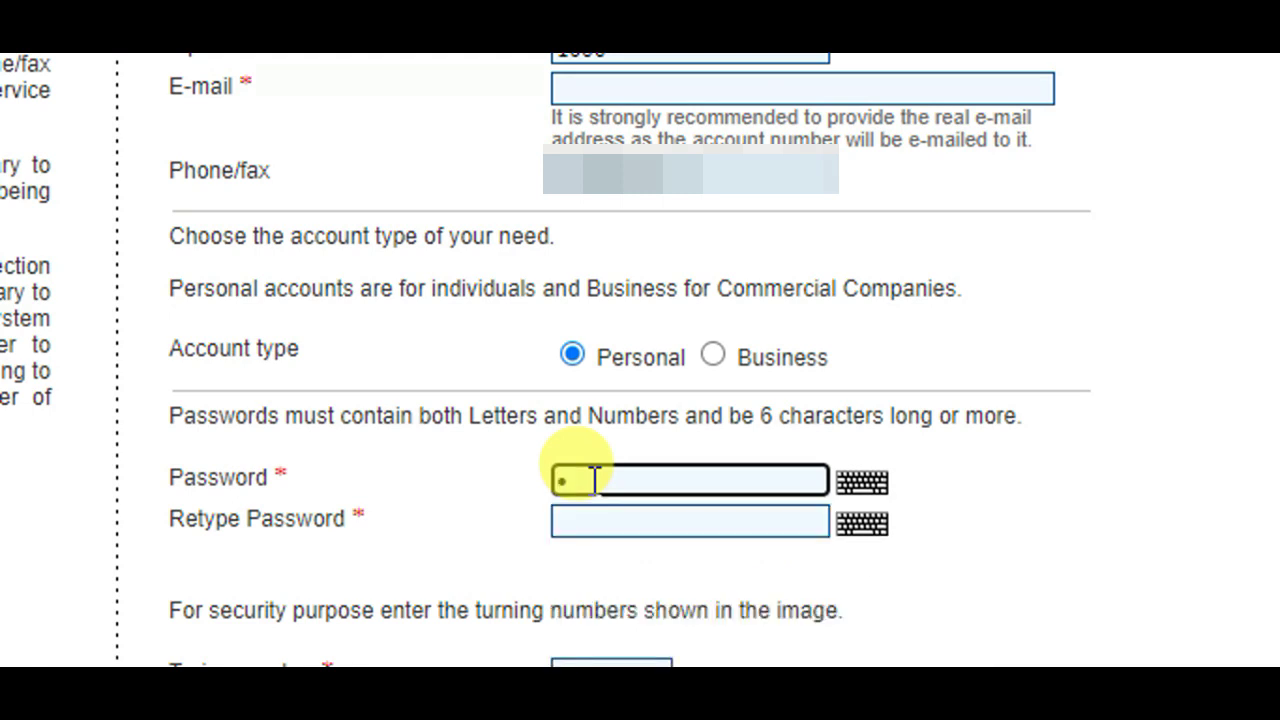
{"action": "type", "text": "aaaaaaaaaa"}
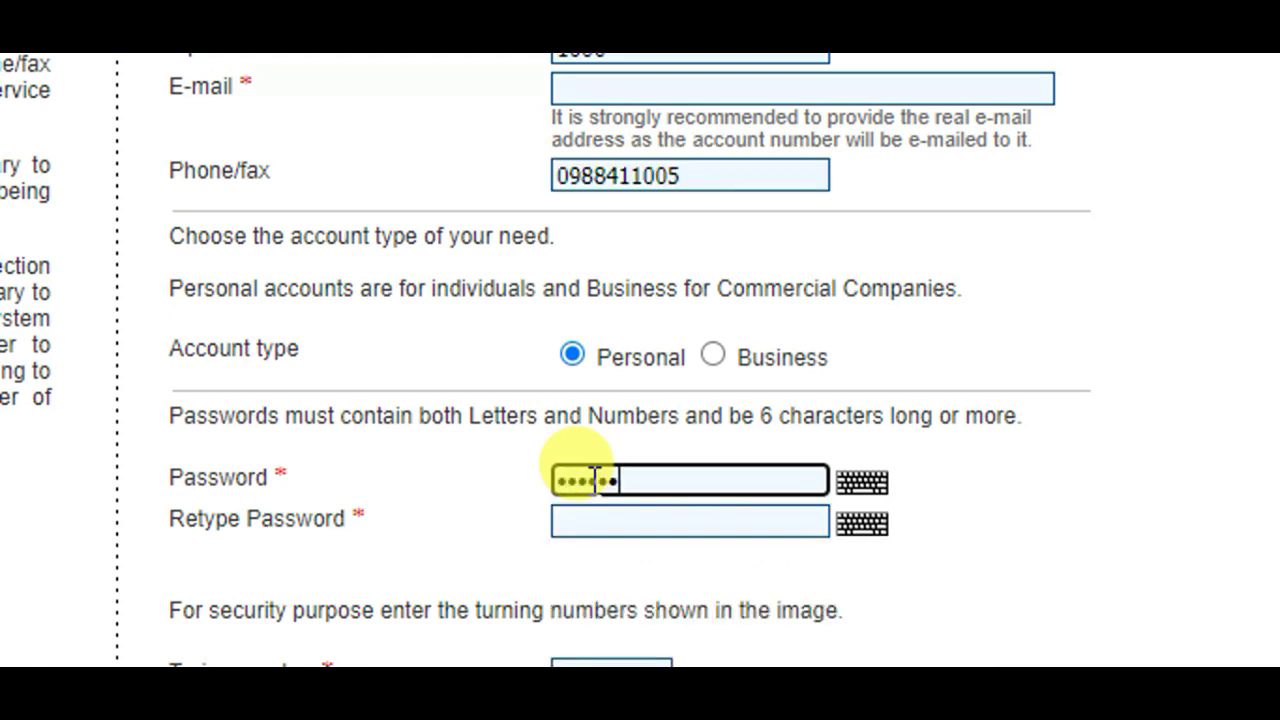
{"action": "type", "text": "aaaaaaa"}
{"action": "left_click", "coordinate": [610, 522]}
{"action": "type", "text": "aaaaaaaaaaaaaaaaa"}
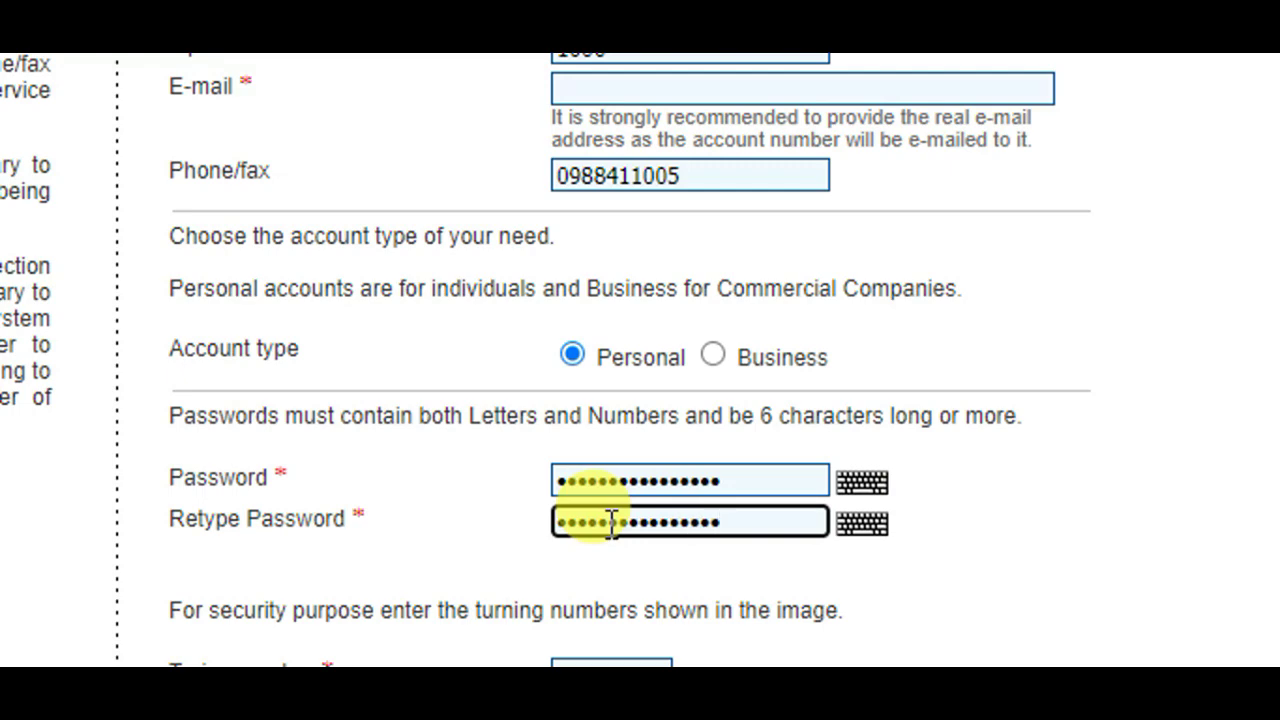
{"action": "scroll", "coordinate": [407, 551], "scroll_direction": "down", "scroll_amount": 2}
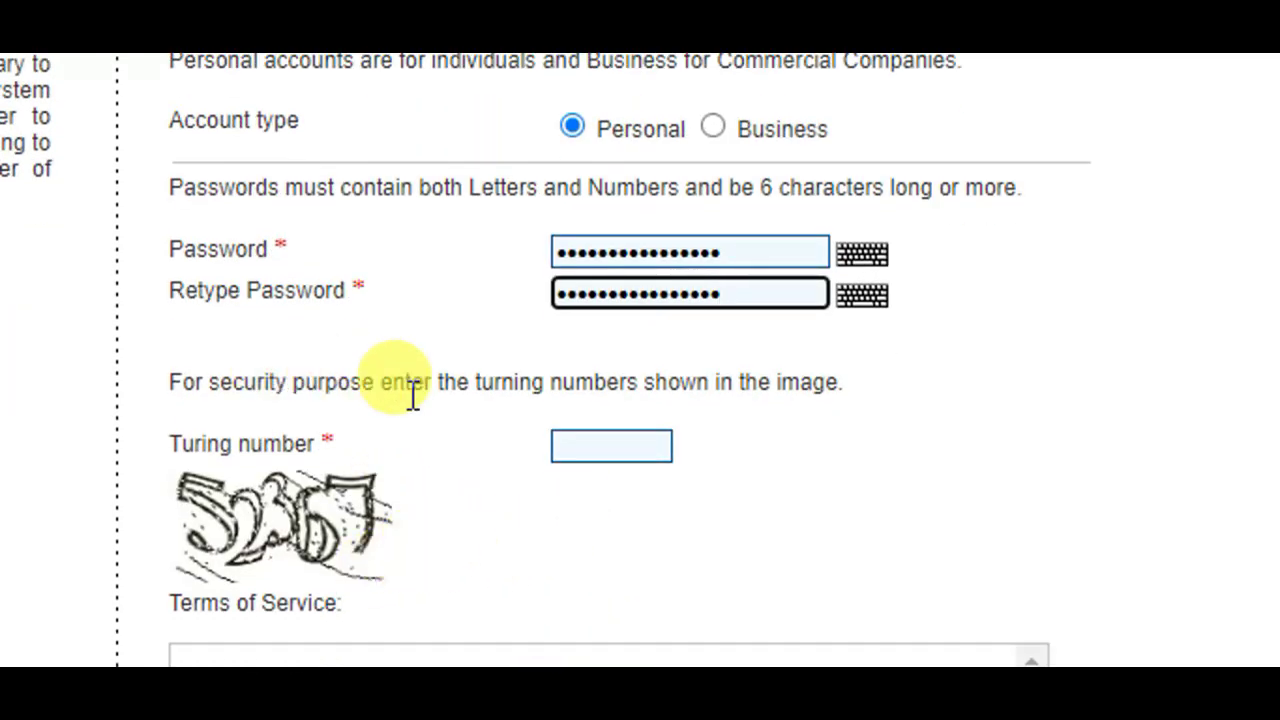
- Enter the captcha digits, accept the terms and conditions, and submit the registration
{"action": "left_click", "coordinate": [619, 448]}
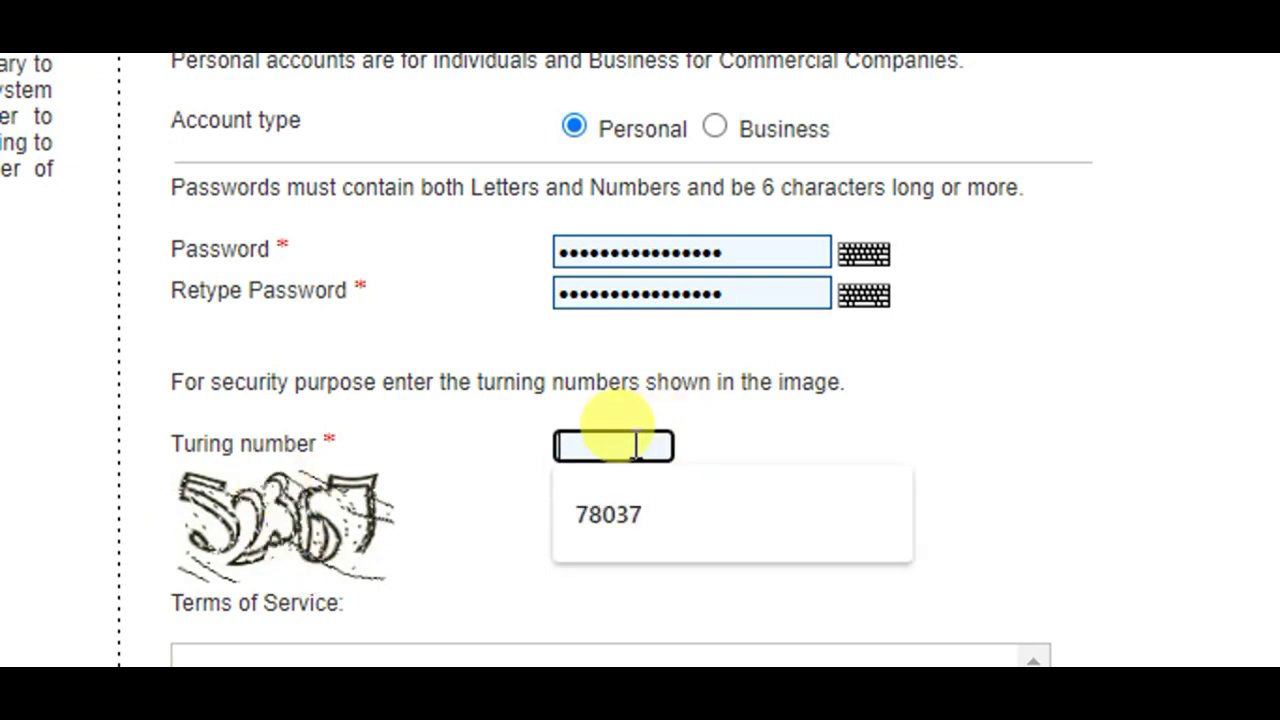
{"action": "type", "text": "52"}
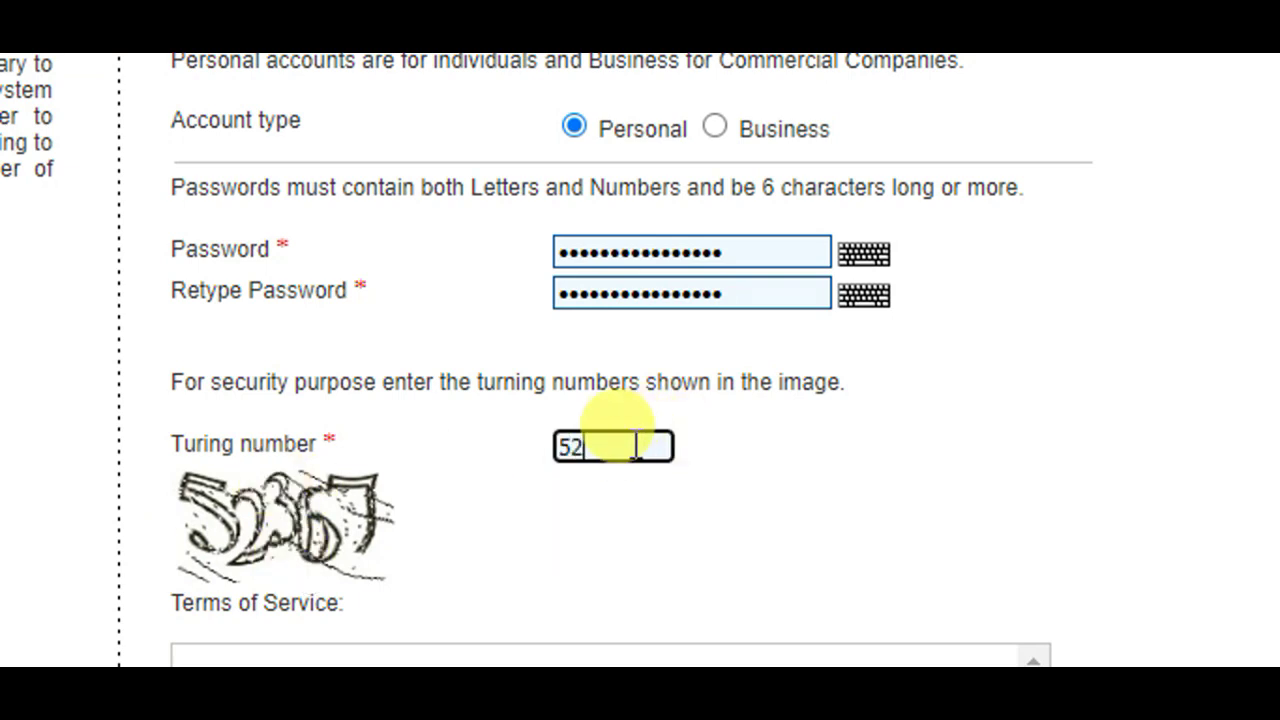
{"action": "type", "text": "367"}
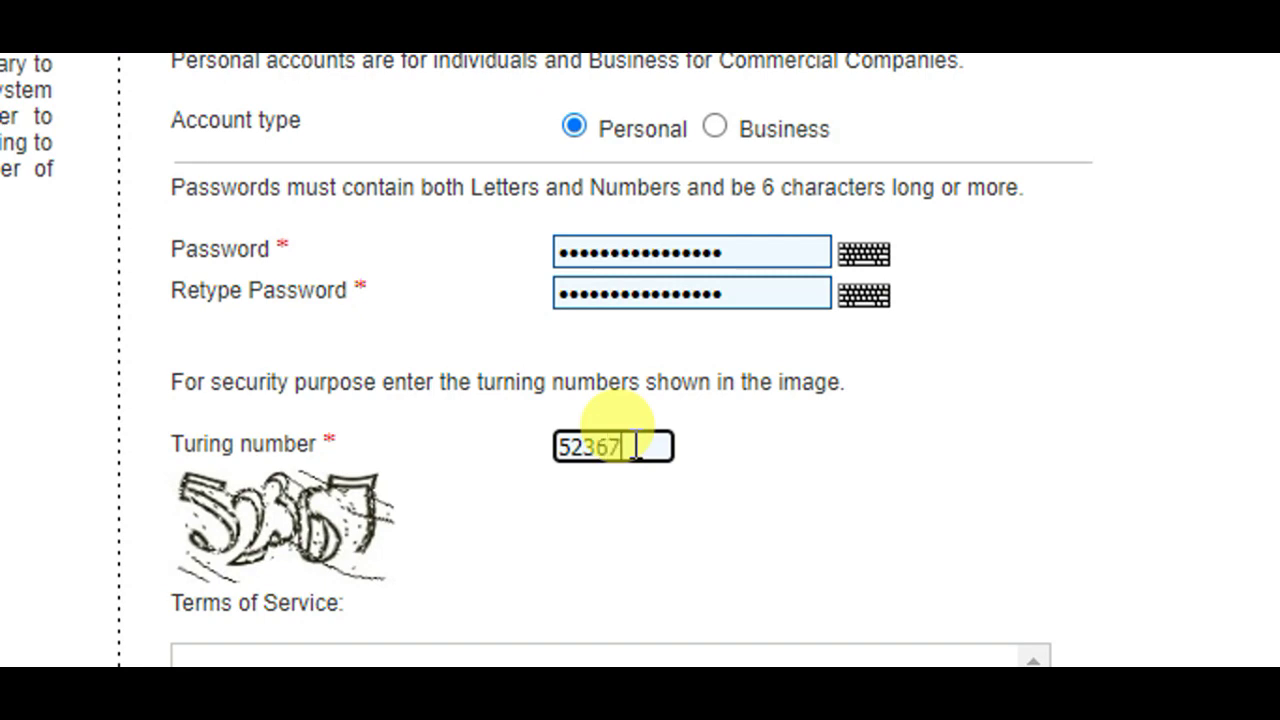
{"action": "scroll", "coordinate": [1271, 143], "scroll_direction": "down", "scroll_amount": 5}
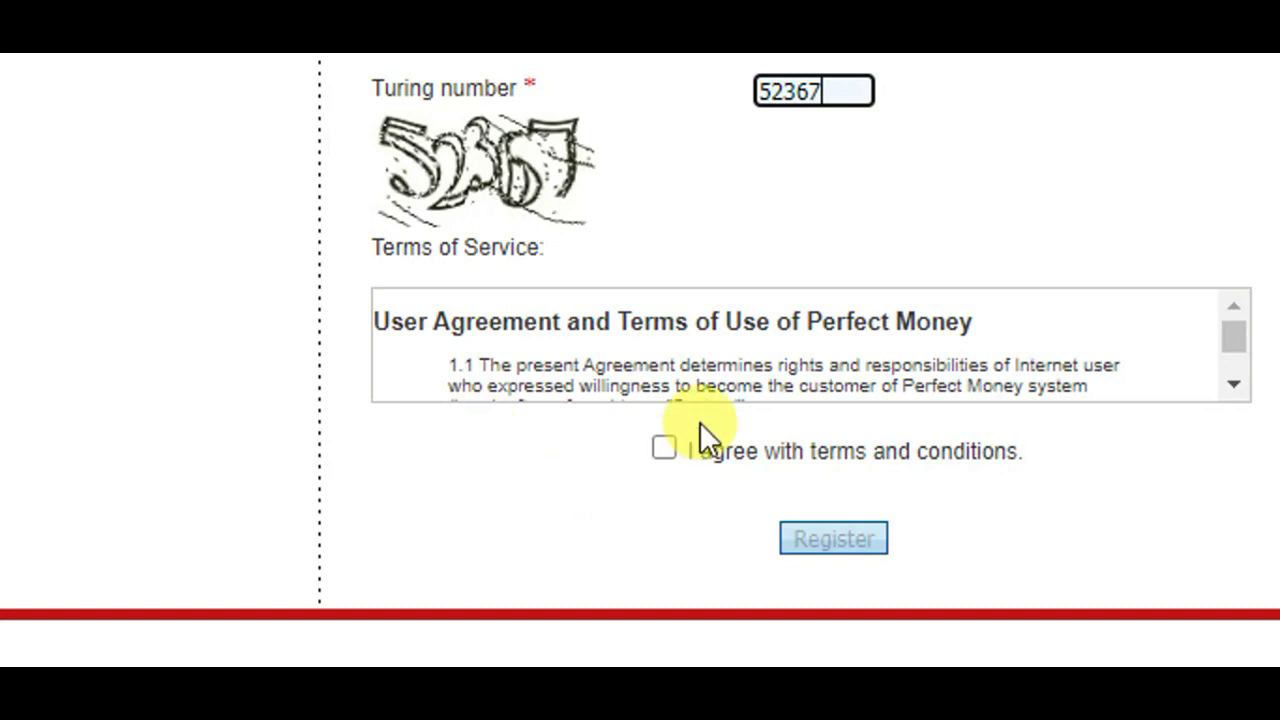
{"action": "left_click", "coordinate": [666, 448]}
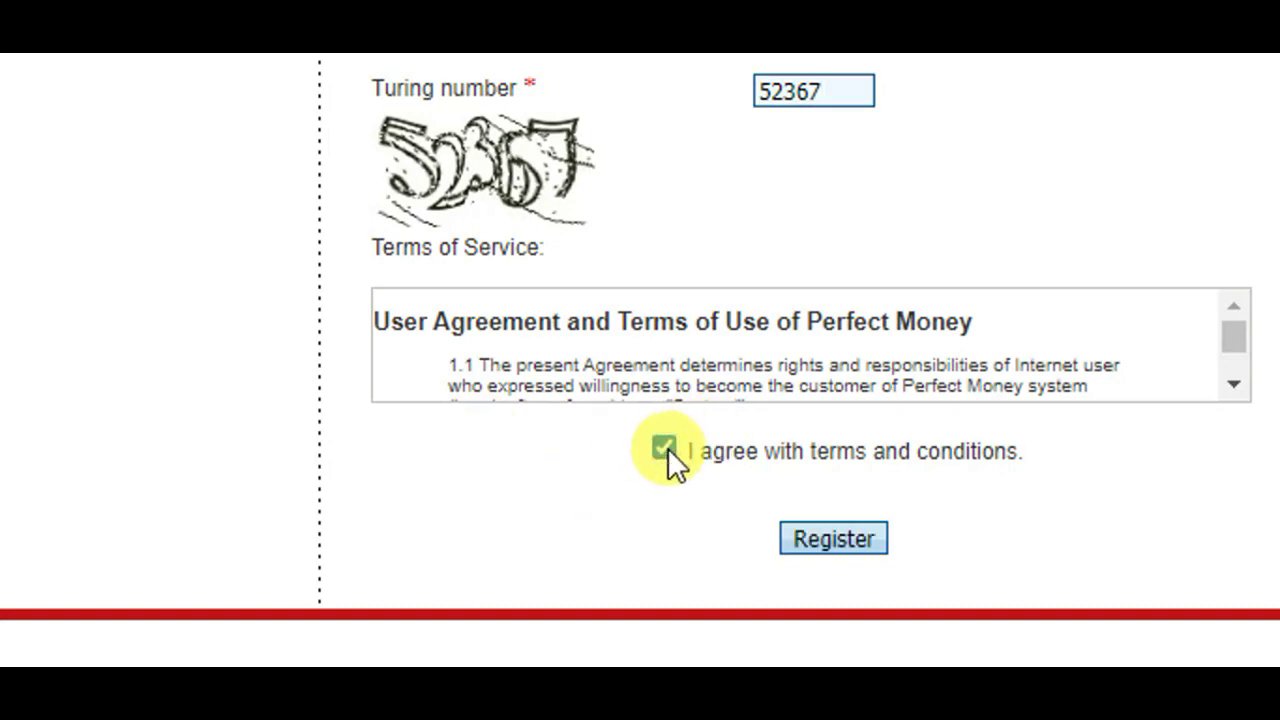
{"action": "left_click", "coordinate": [838, 539]}
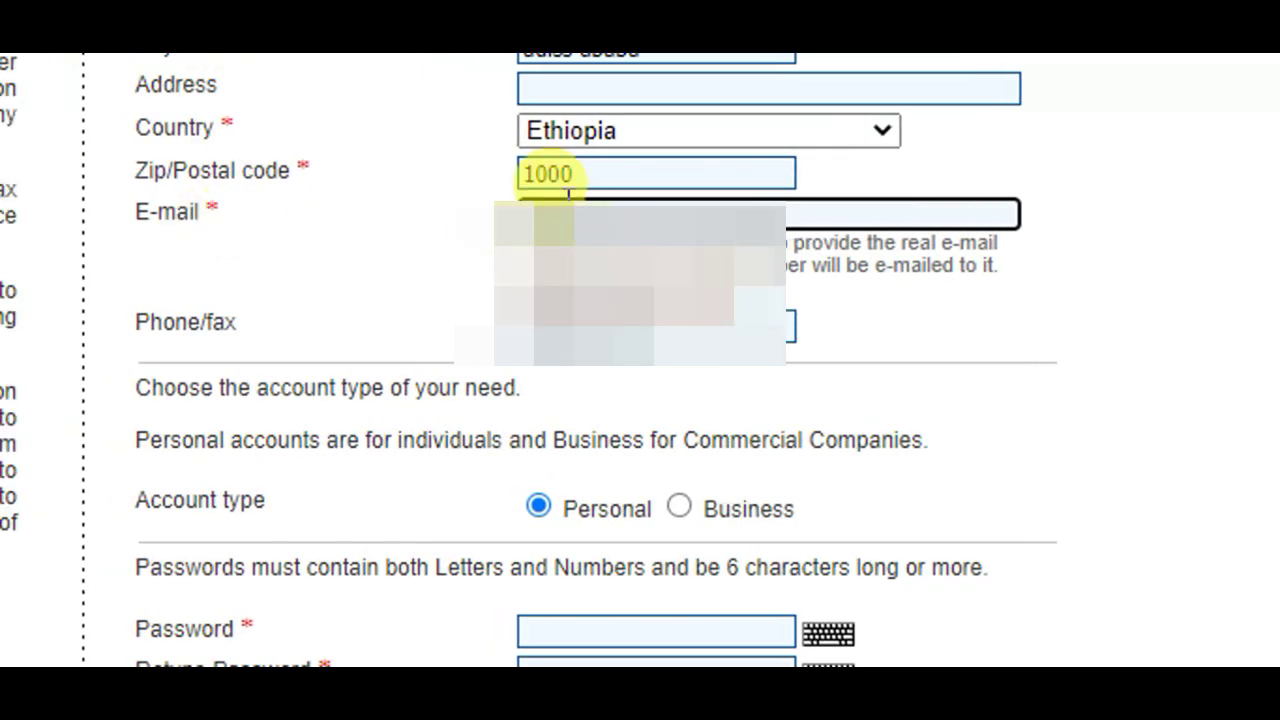
- Paste the account e-mail address and re-enter the matching password in both fields
{"action": "key", "text": "ctrl+v"}
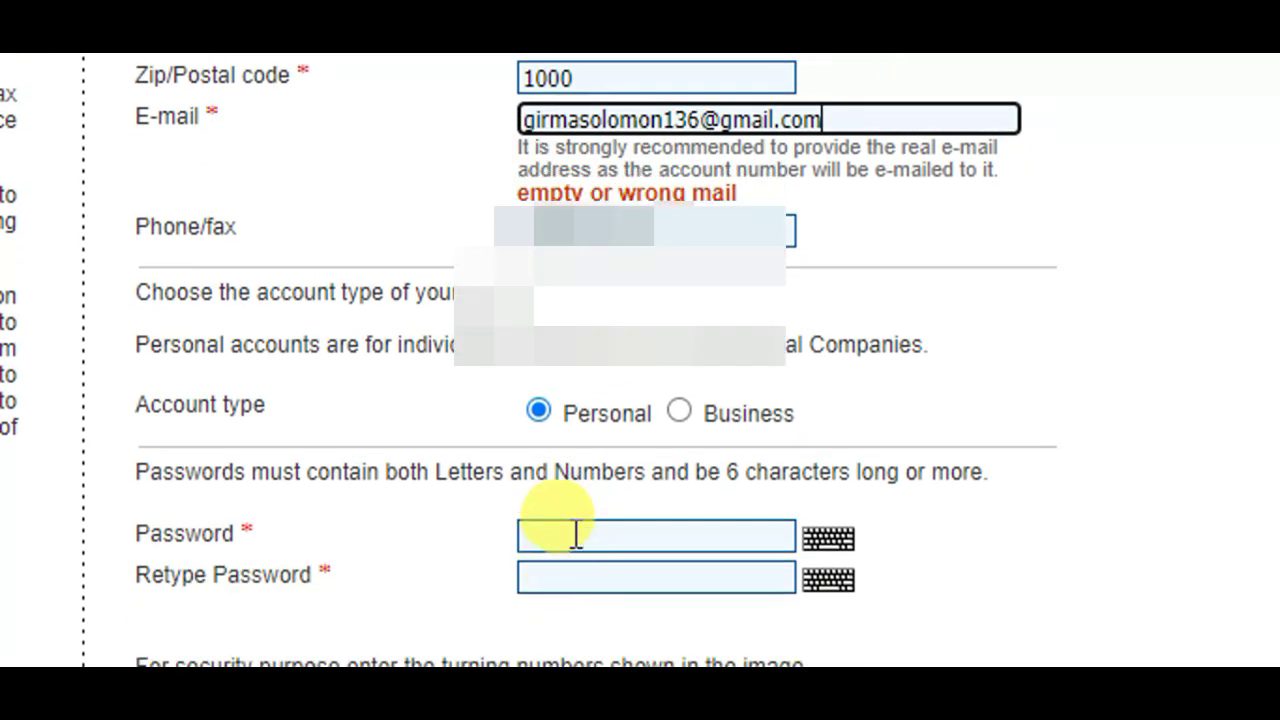
{"action": "left_click", "coordinate": [576, 536]}
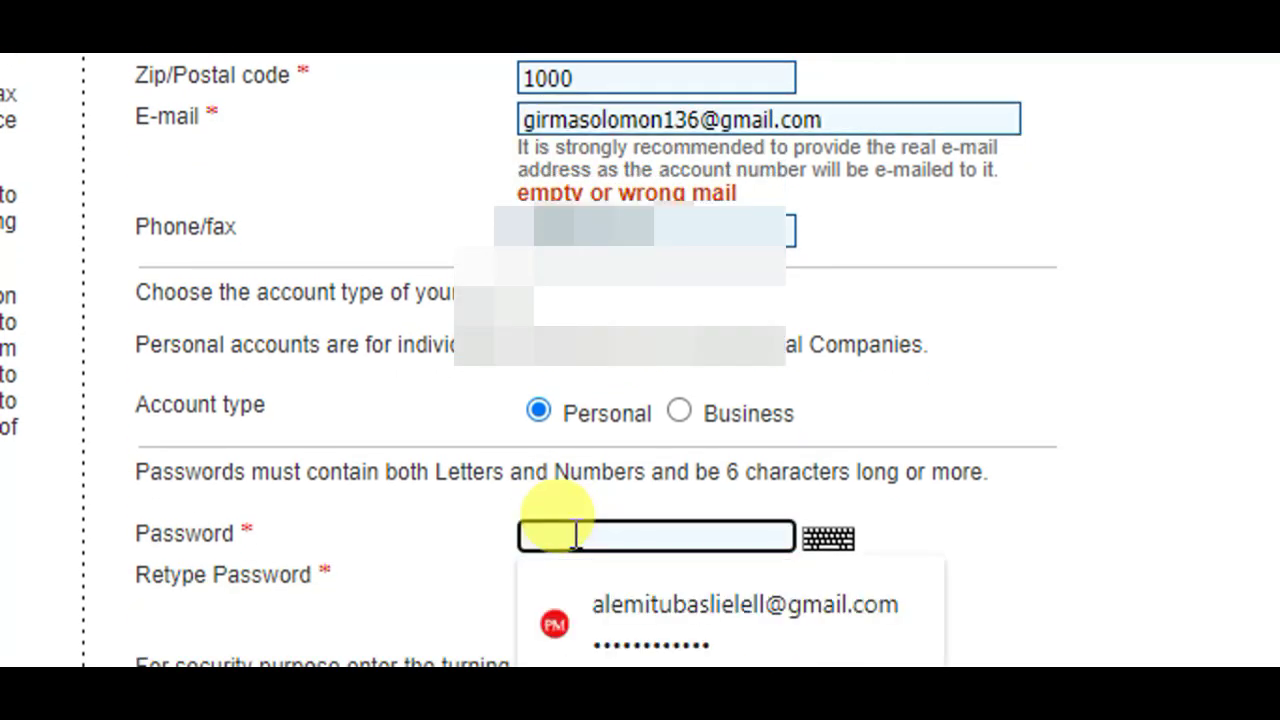
{"action": "type", "text": "•••••"}
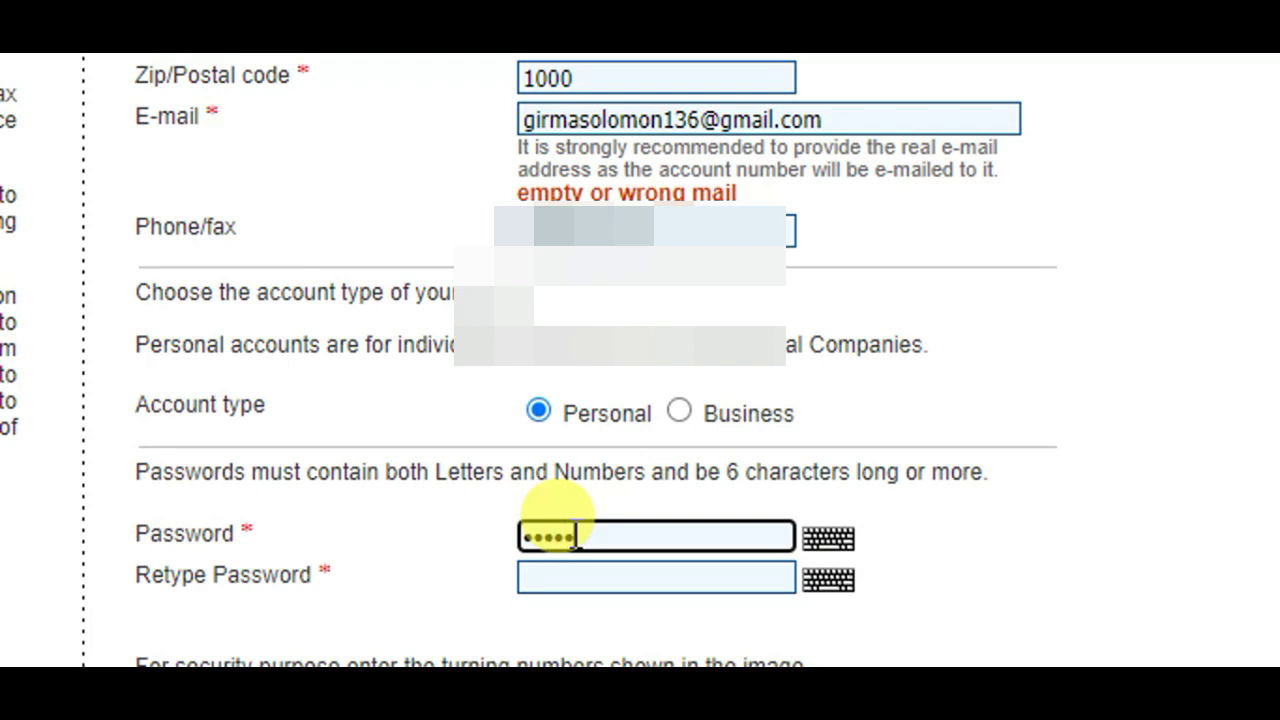
{"action": "double_click", "coordinate": [576, 536]}
{"action": "type", "text": "•••••••••••••••••"}
{"action": "left_click", "coordinate": [634, 560]}
{"action": "type", "text": "••••"}
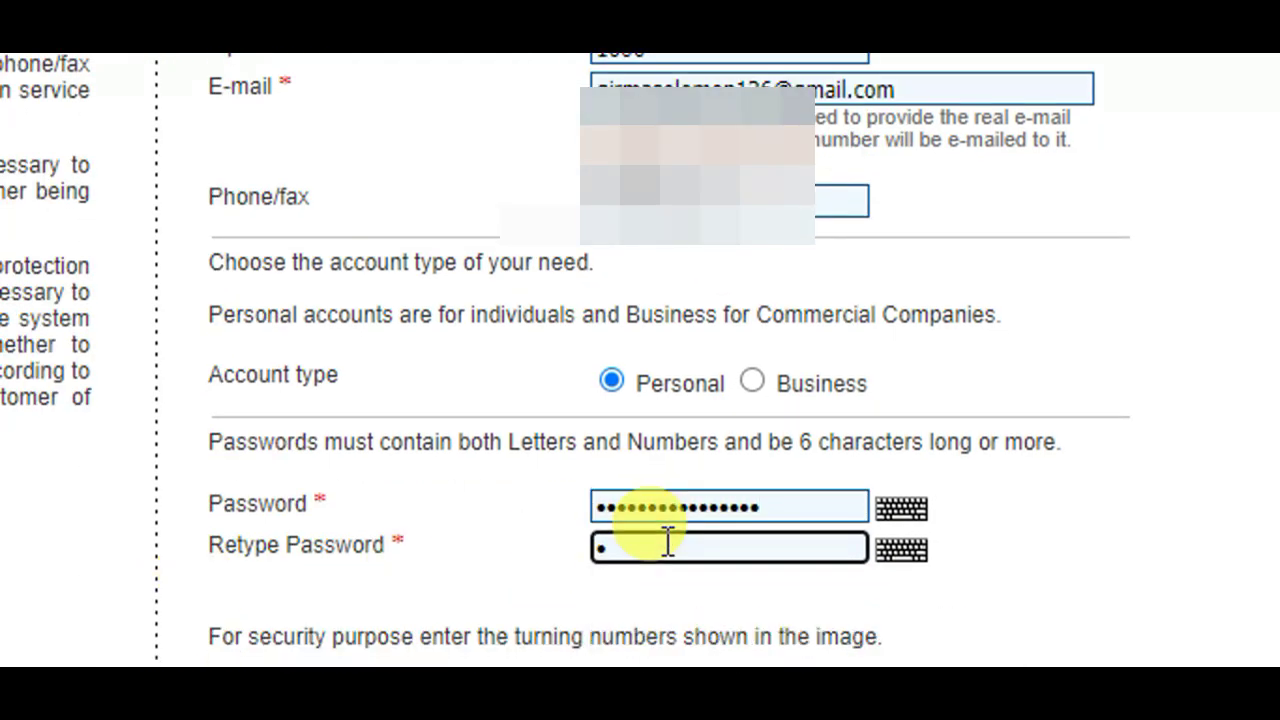
{"action": "type", "text": "••••••••••••"}
- Enter the new captcha digits, accept the terms, and submit the registration
{"action": "scroll", "coordinate": [626, 486], "scroll_direction": "down", "scroll_amount": 1}
{"action": "left_click", "coordinate": [625, 512]}
{"action": "type", "text": "28162"}
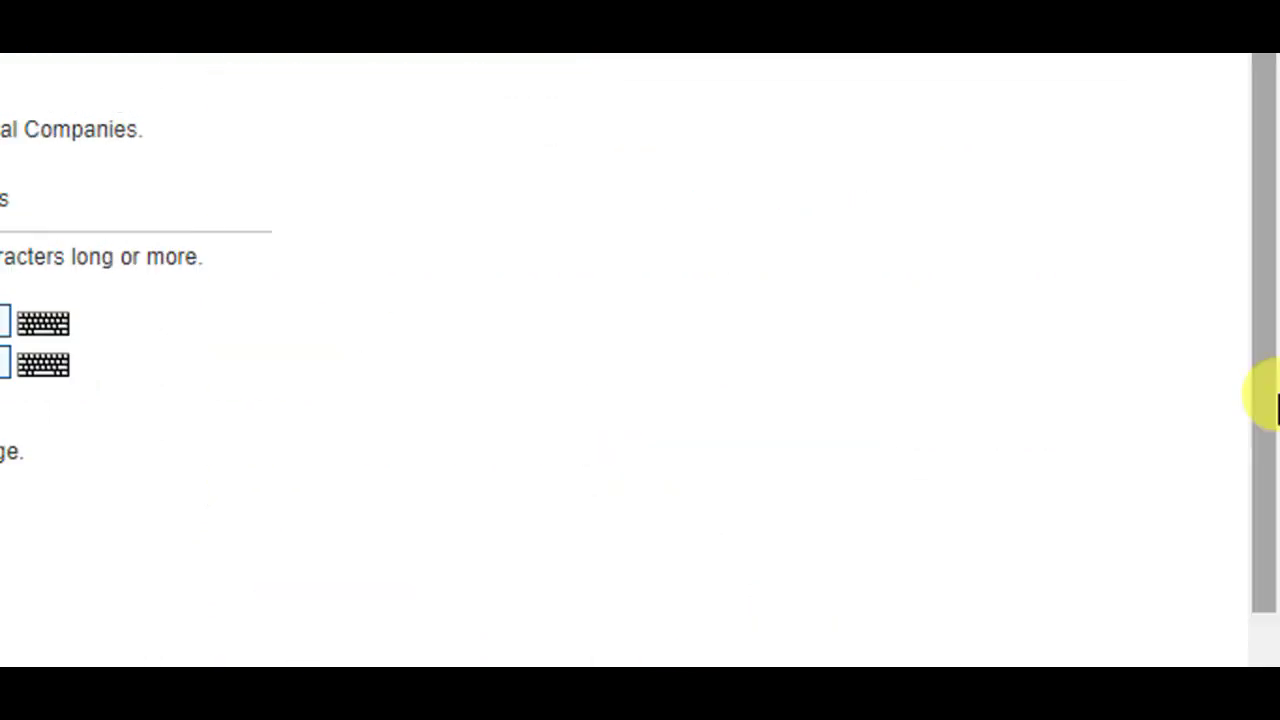
{"action": "scroll", "coordinate": [722, 614], "scroll_direction": "down", "scroll_amount": 3}
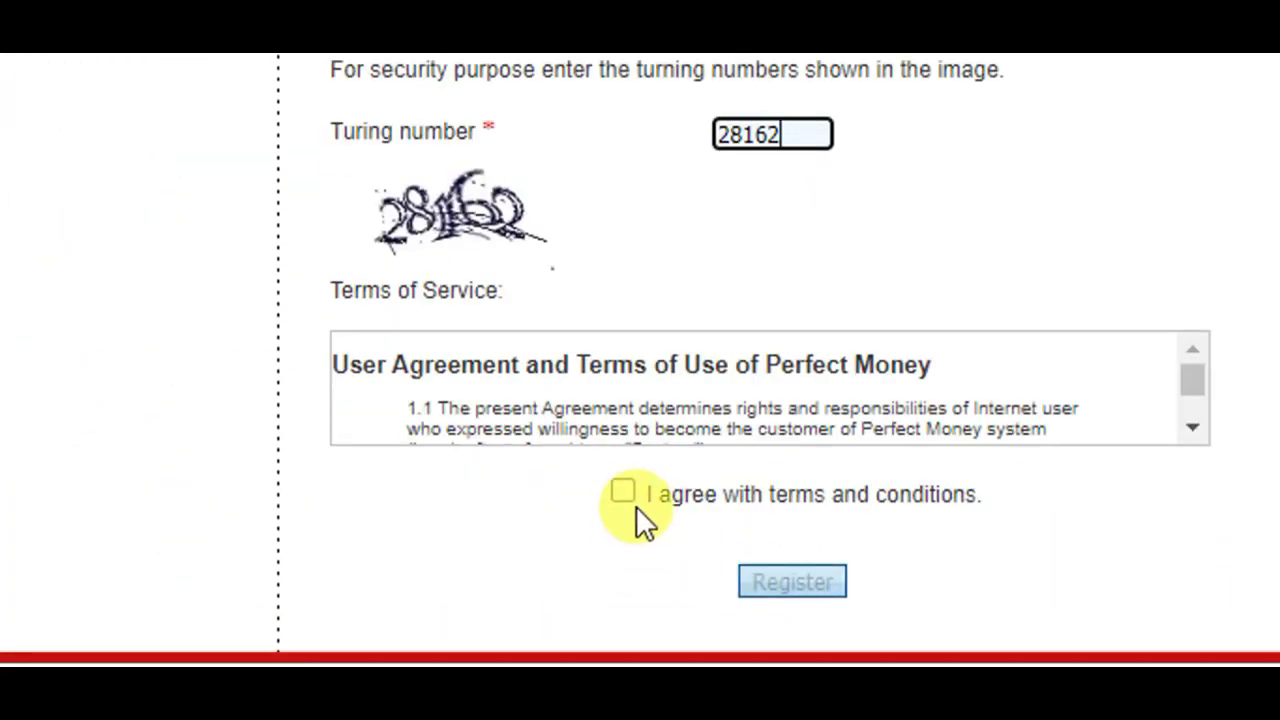
{"action": "left_click", "coordinate": [622, 490]}
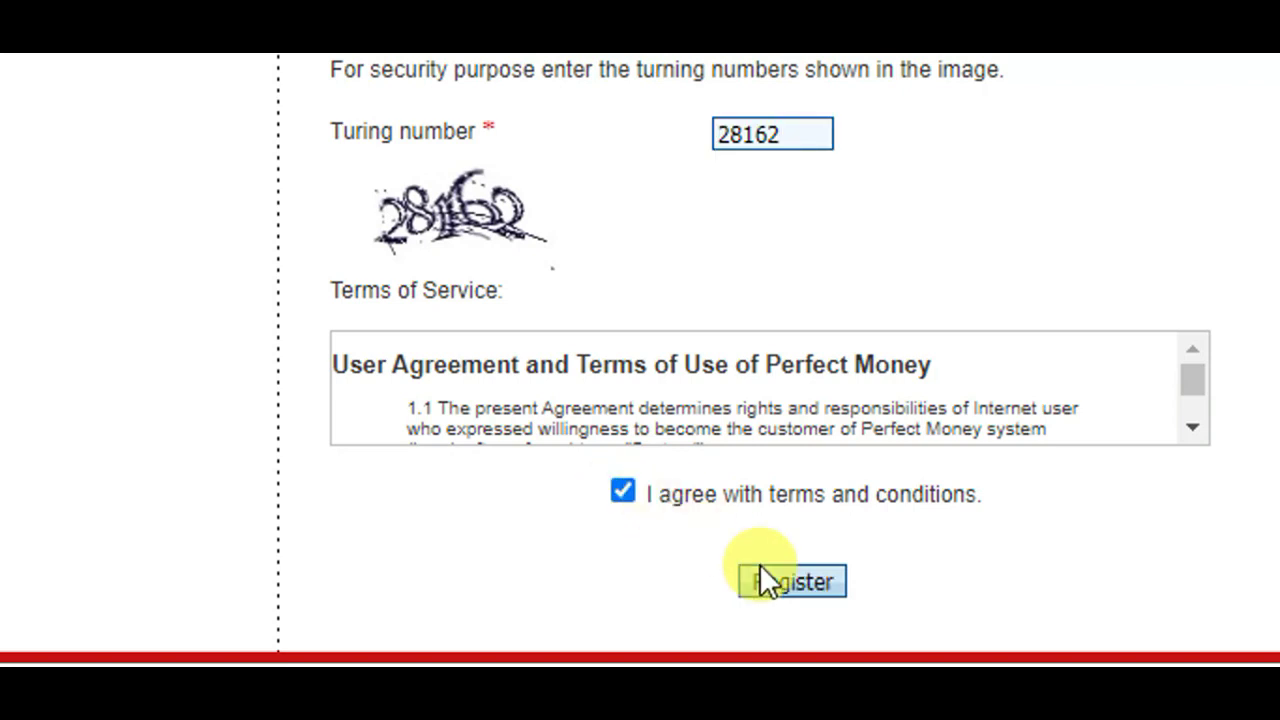
{"action": "scroll", "coordinate": [760, 570], "scroll_direction": "down", "scroll_amount": 1}
{"action": "left_click", "coordinate": [789, 570]}
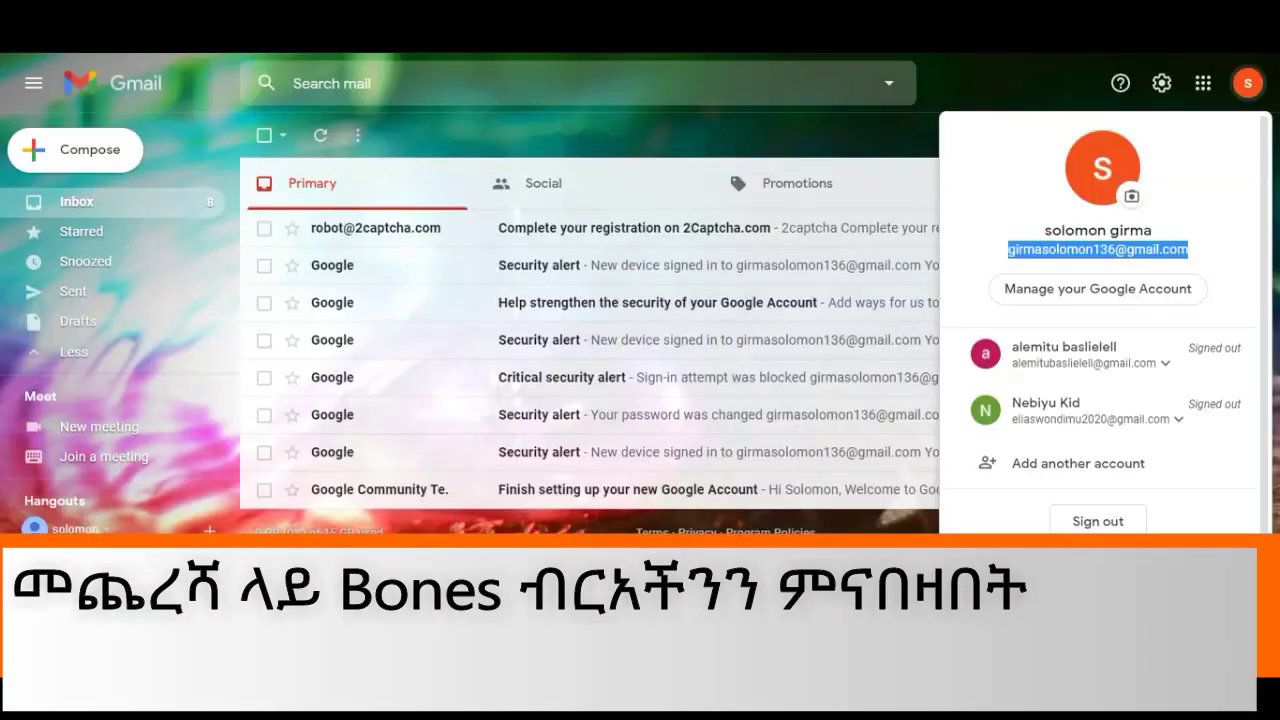
- Refresh the Gmail inbox and open the 'Welcome to Perfect Money payment system!' email
{"action": "left_click", "coordinate": [432, 163]}
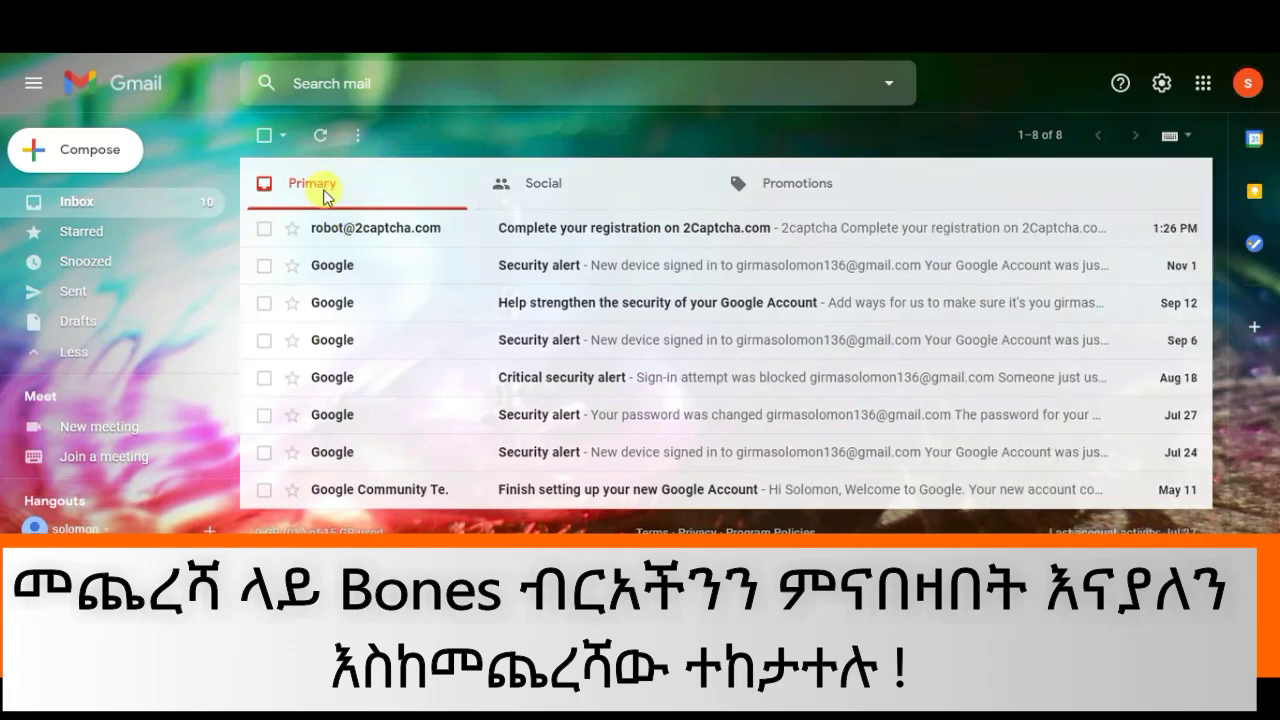
{"action": "left_click", "coordinate": [320, 135]}
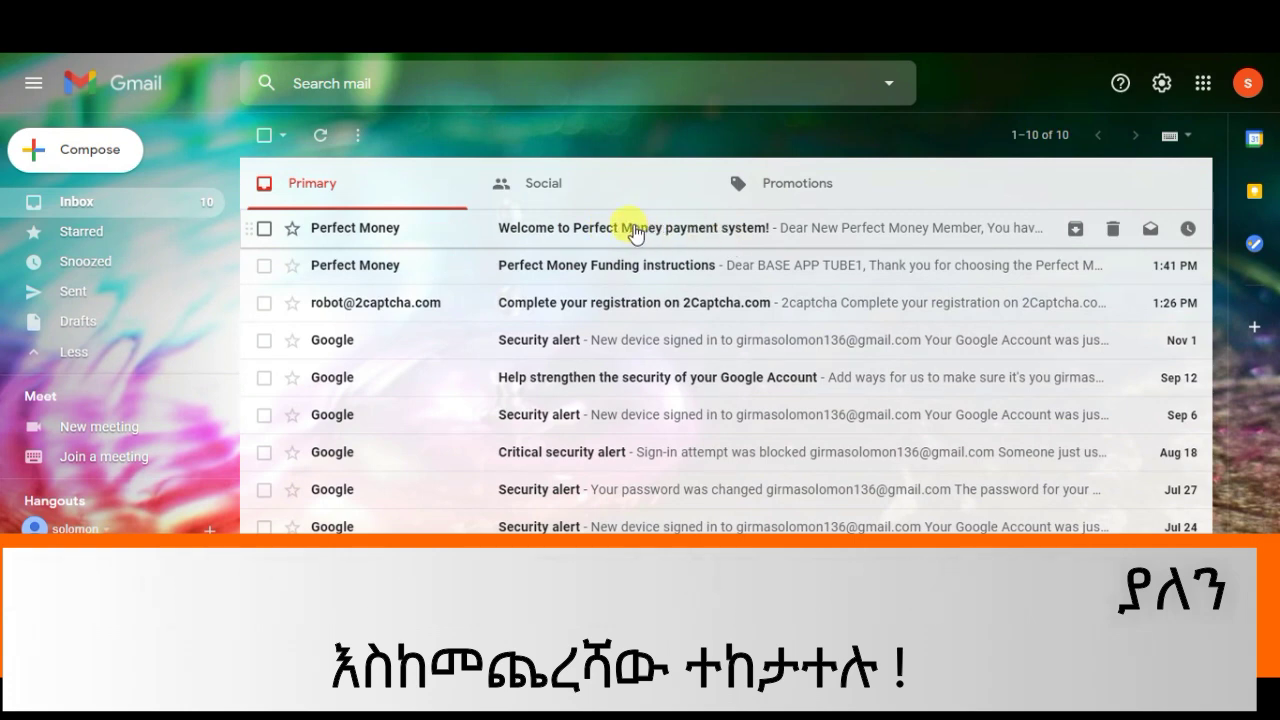
{"action": "left_click", "coordinate": [632, 227]}
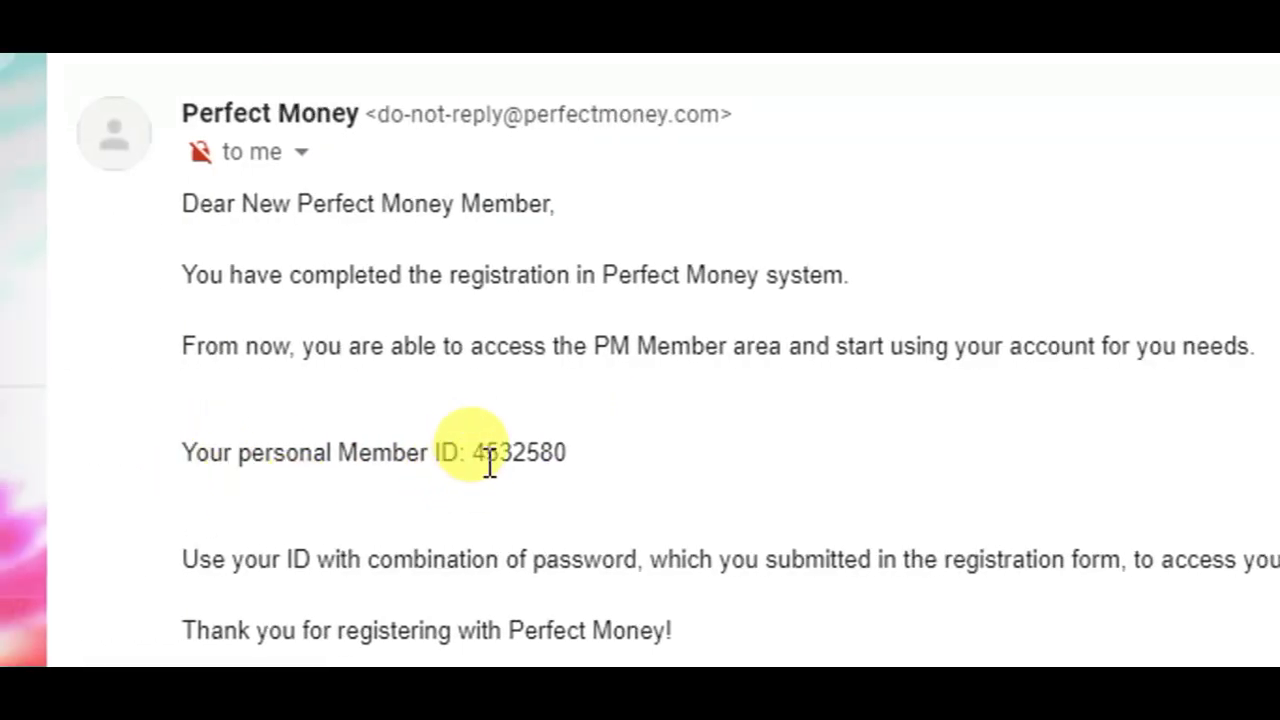
- Select the full personal Member ID in the email and copy it
{"action": "left_click_drag", "start_coordinate": [475, 455], "coordinate": [563, 453]}
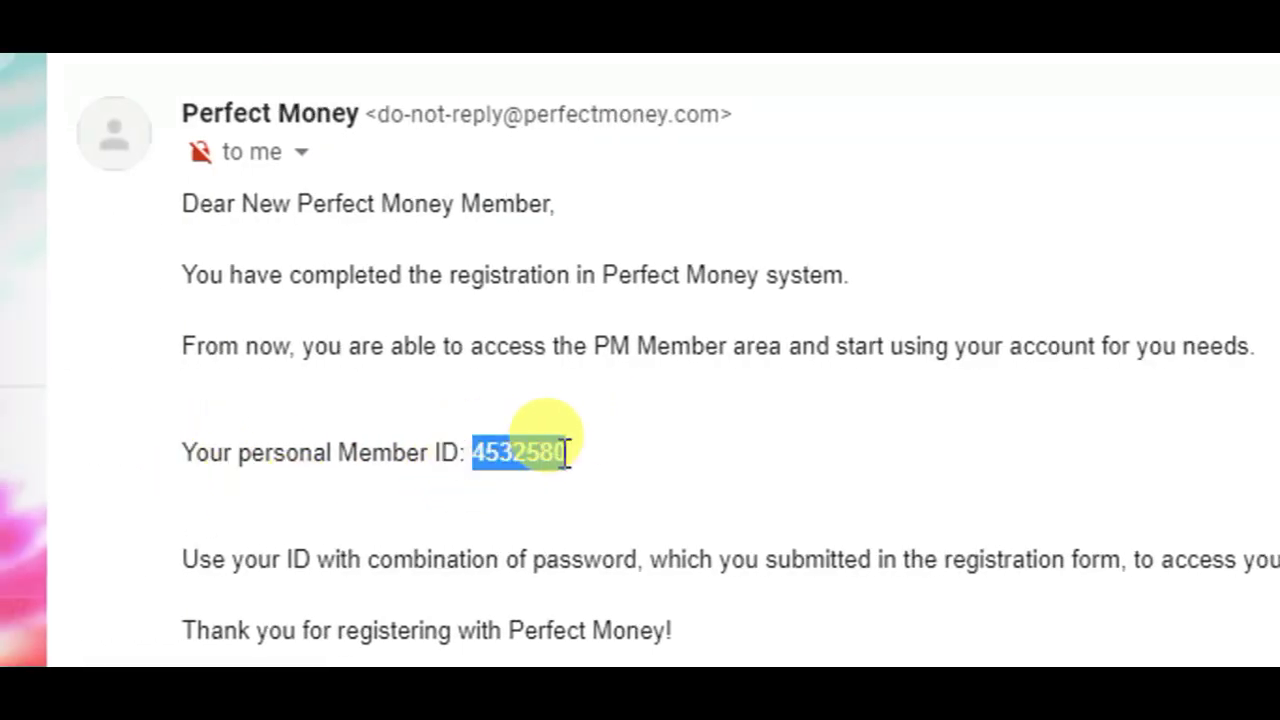
{"action": "right_click", "coordinate": [565, 453]}
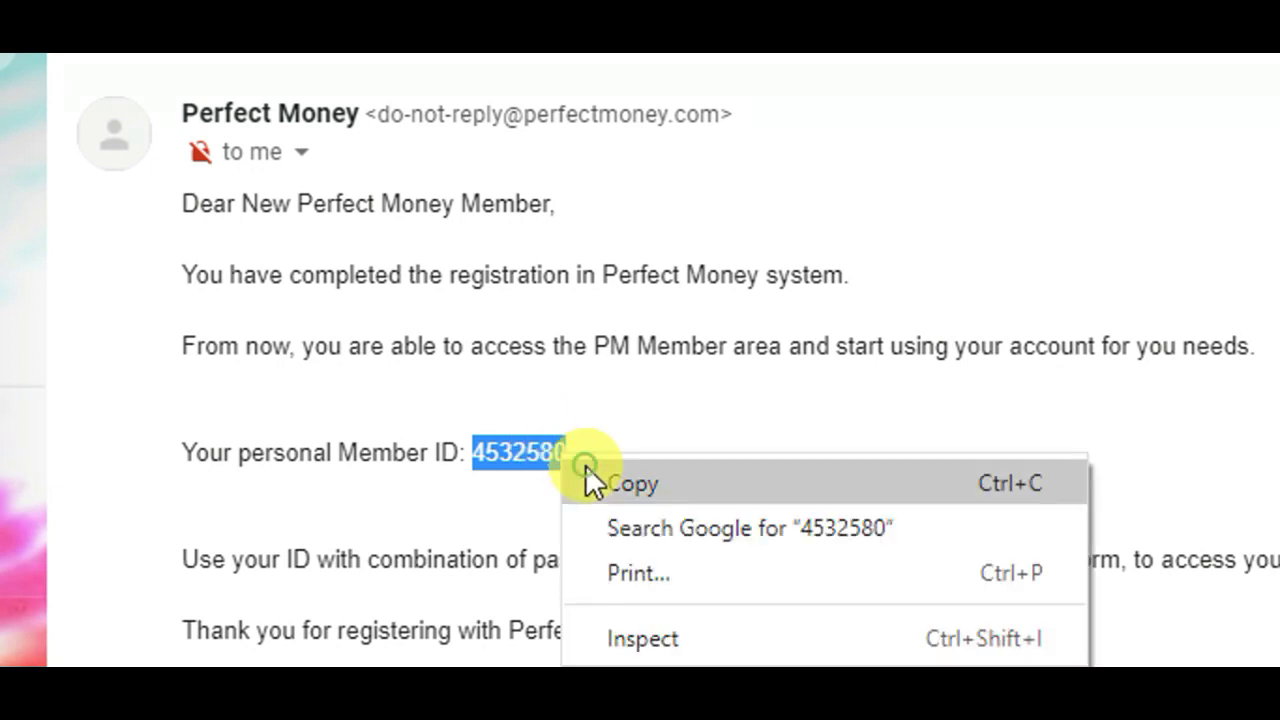
{"action": "left_click", "coordinate": [584, 474]}
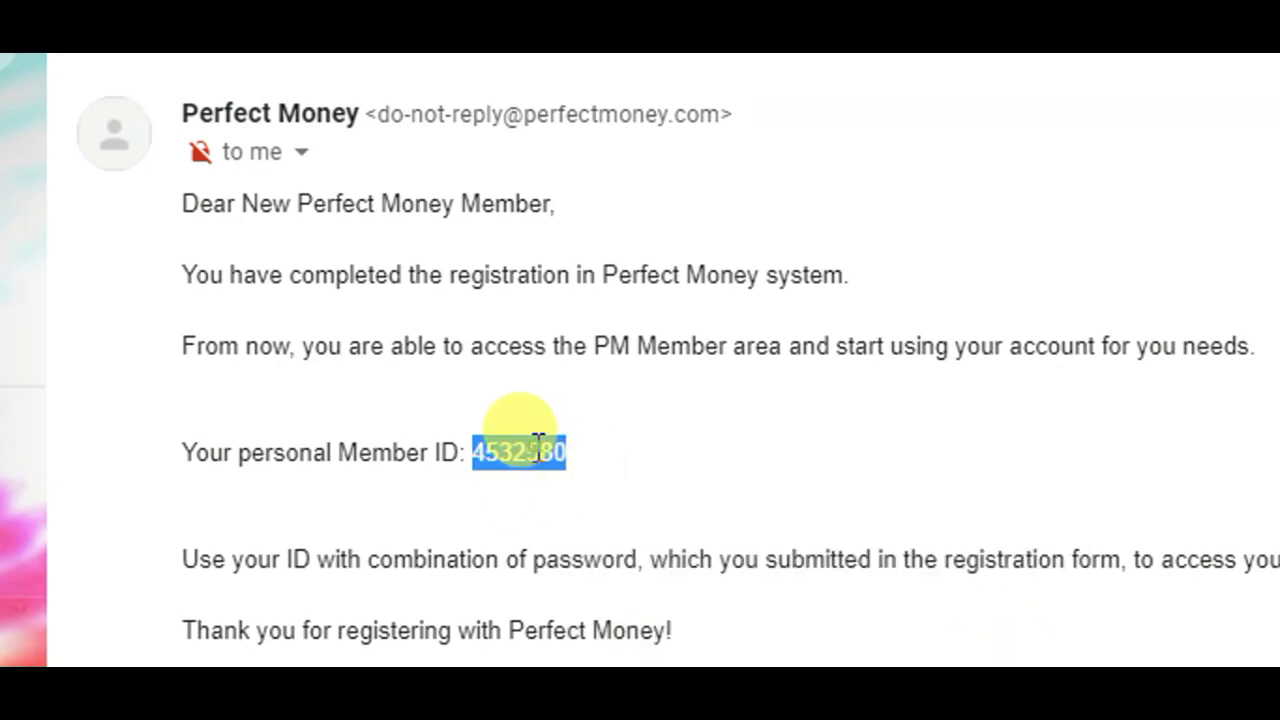
{"action": "left_click", "coordinate": [538, 449]}
{"action": "mouse_move", "coordinate": [568, 453]}
{"action": "left_mouse_down"}
{"action": "mouse_move", "coordinate": [473, 450]}
{"action": "mouse_move", "coordinate": [557, 455]}
{"action": "left_mouse_up"}
{"action": "left_click", "coordinate": [477, 451]}
{"action": "right_click", "coordinate": [563, 452]}
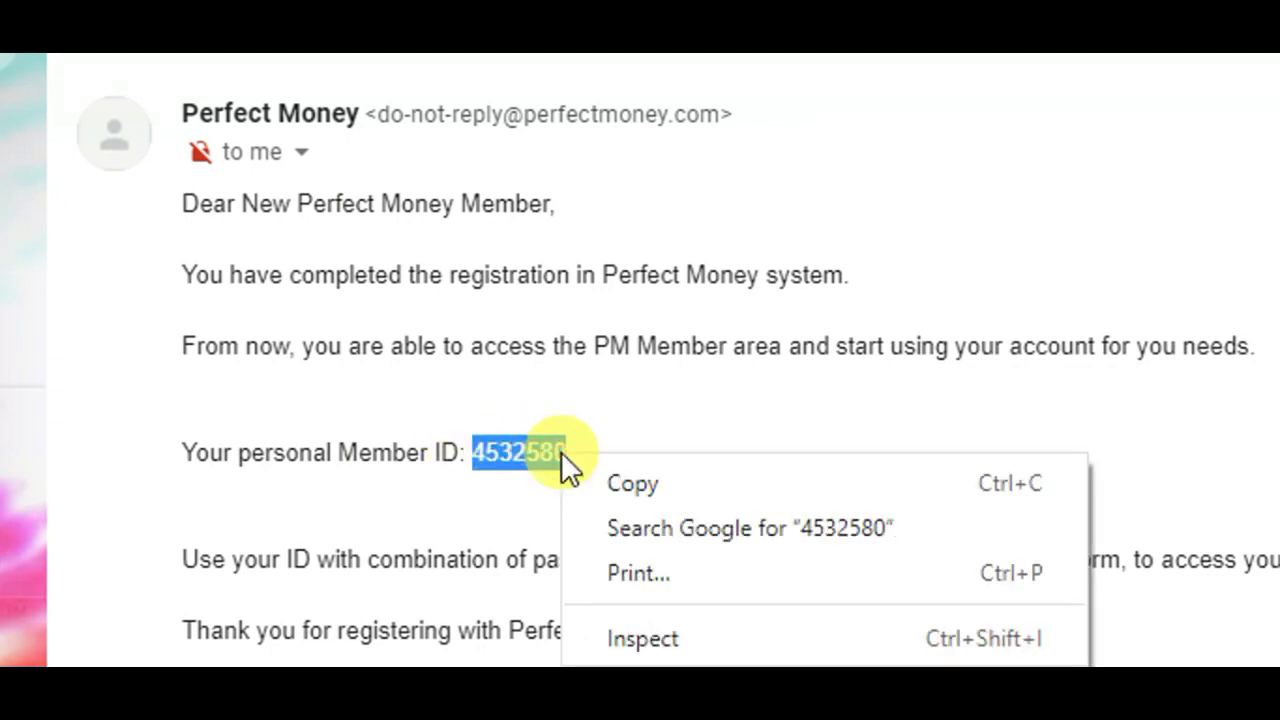
{"action": "left_click", "coordinate": [593, 481]}
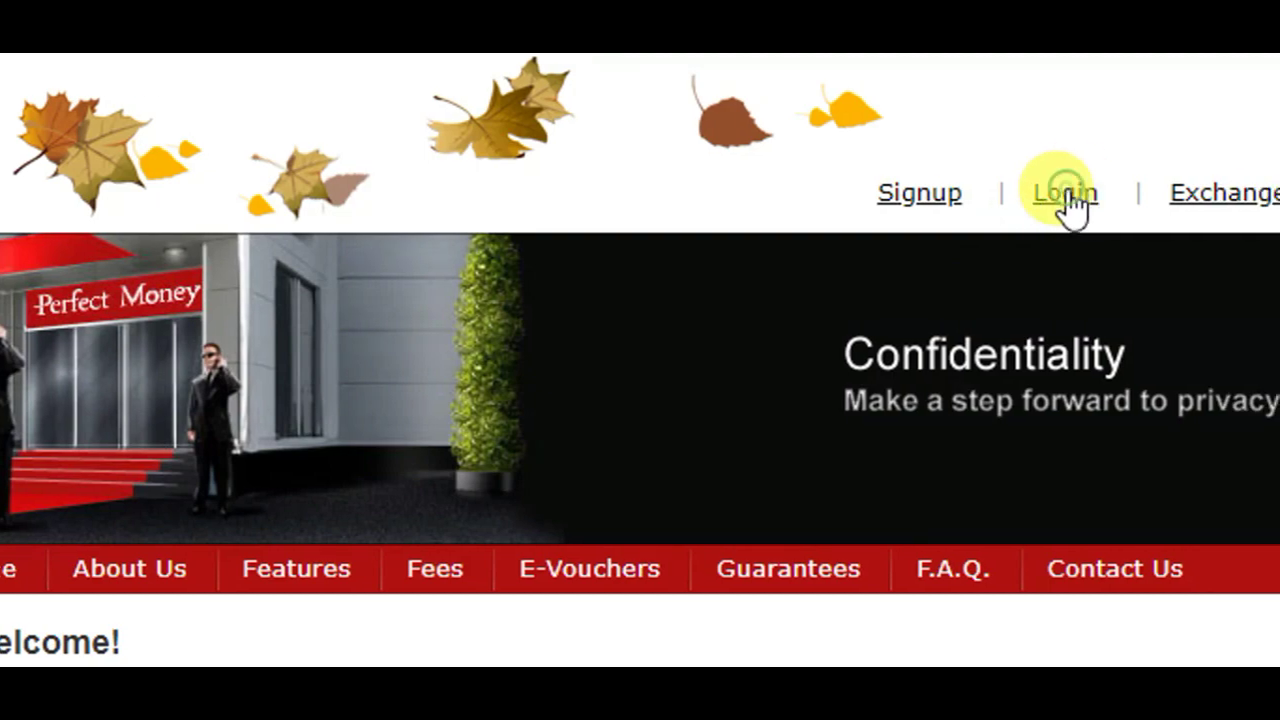
- Log in on the Perfect Money login page with the new Member ID, password and captcha
{"action": "left_click", "coordinate": [1066, 196]}
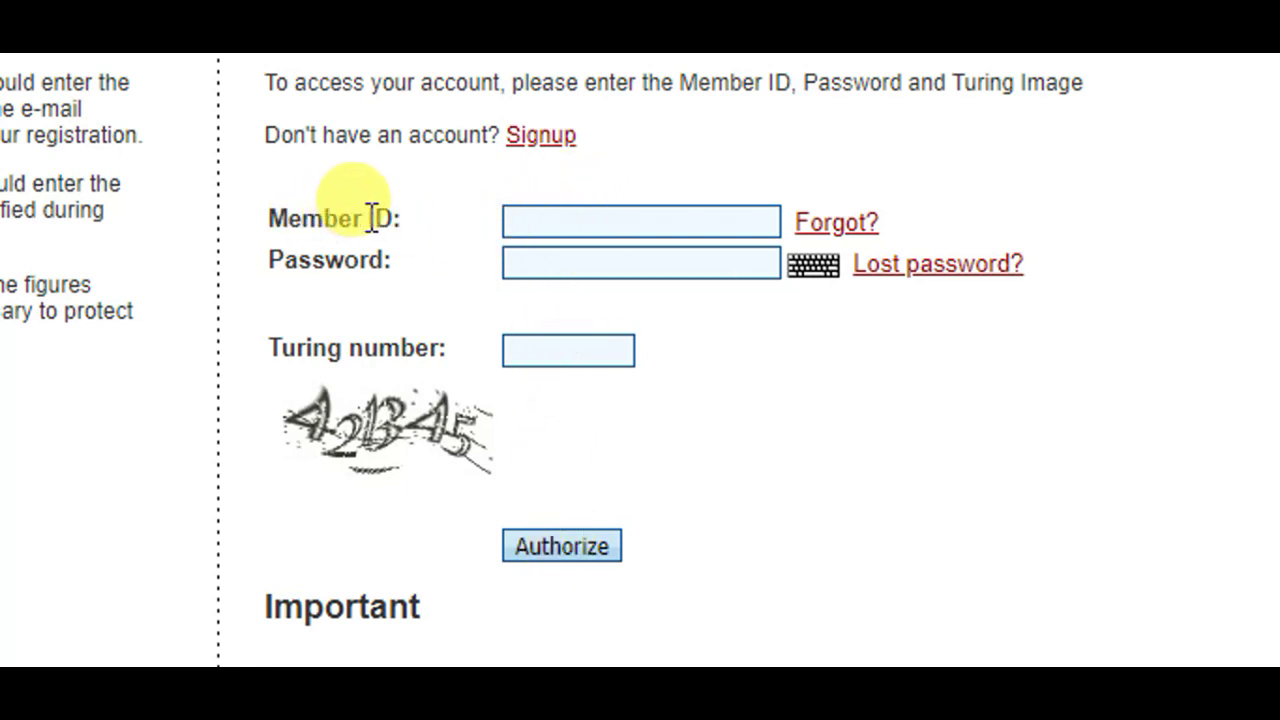
{"action": "left_click", "coordinate": [581, 228]}
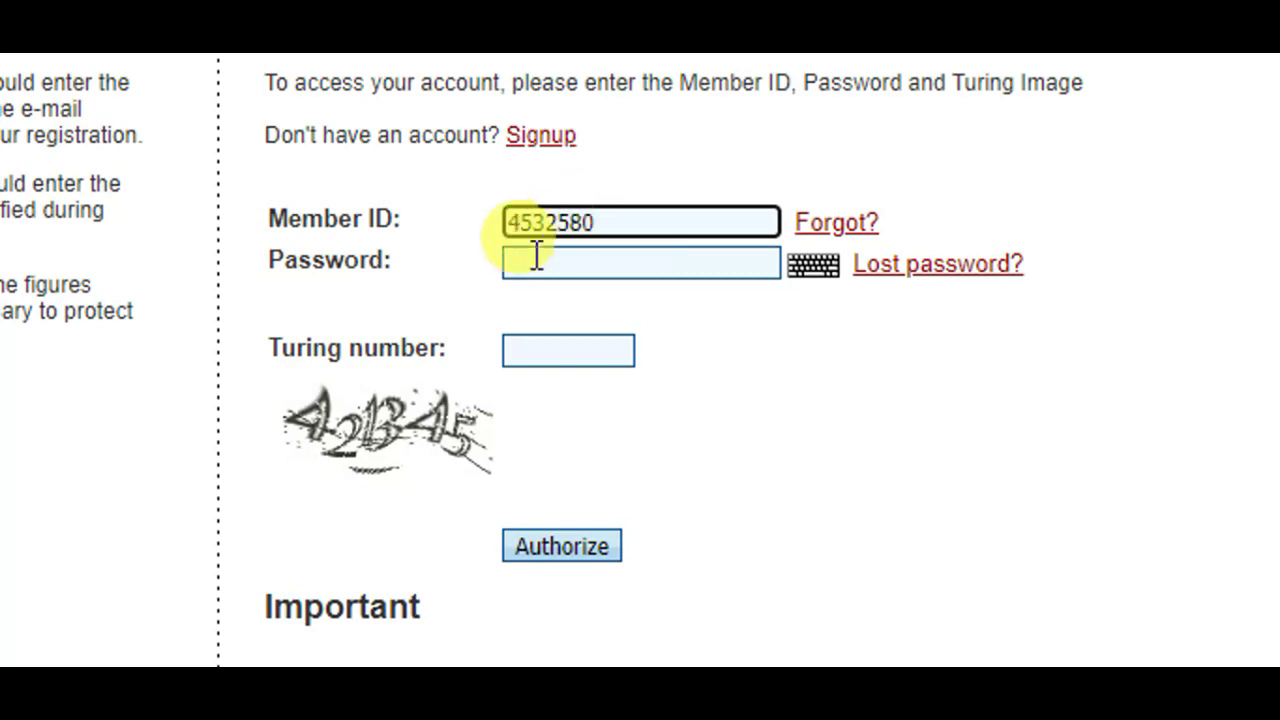
{"action": "left_click", "coordinate": [574, 265]}
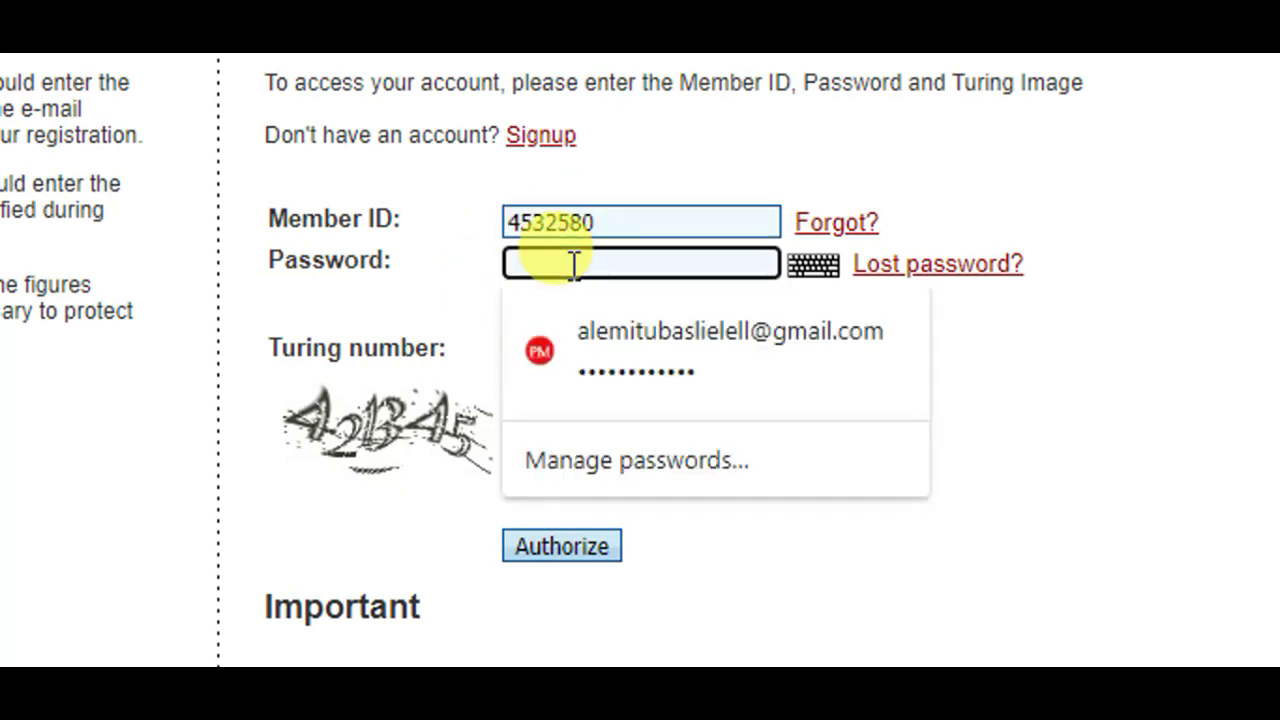
{"action": "type", "text": "a"}
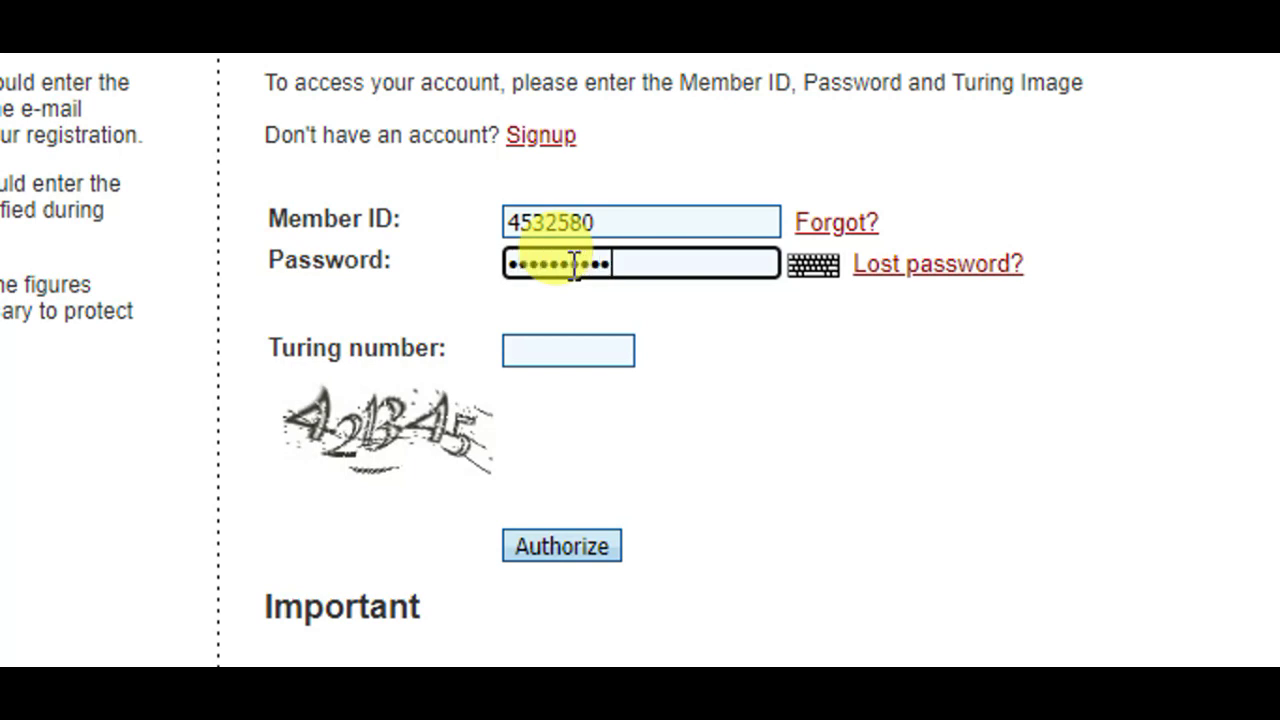
{"action": "type", "text": "a"}
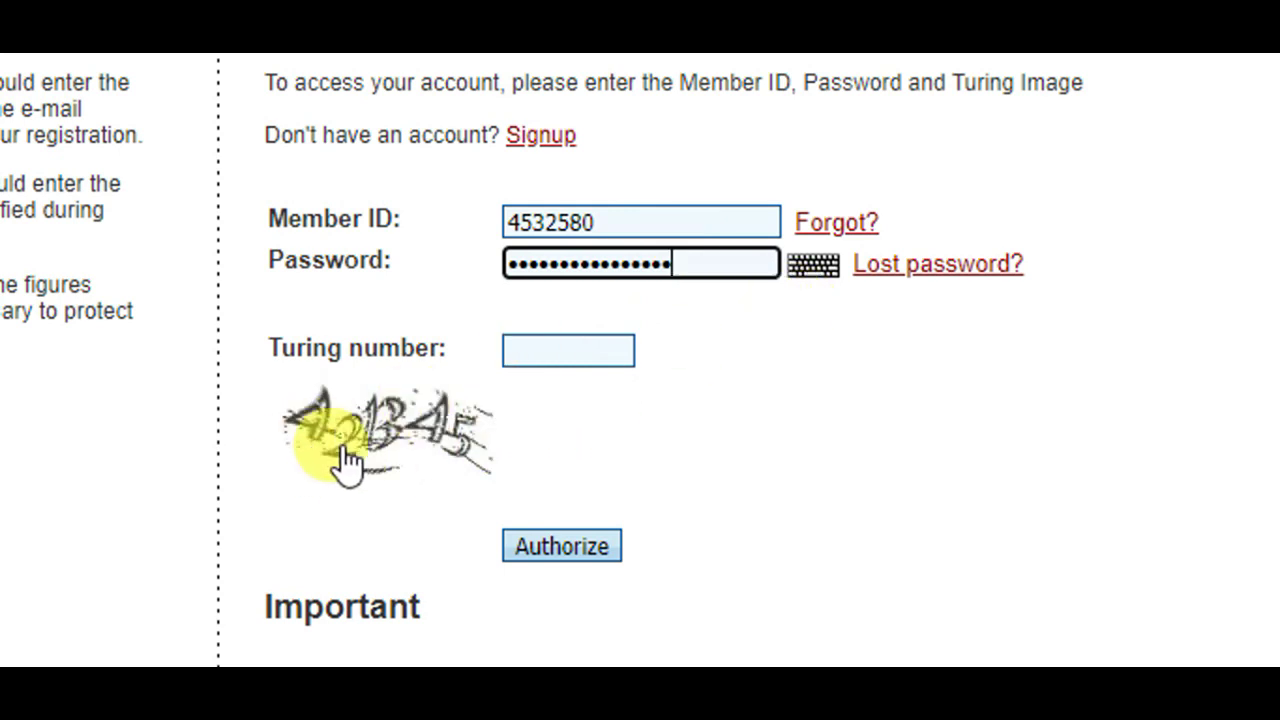
{"action": "left_click", "coordinate": [549, 345]}
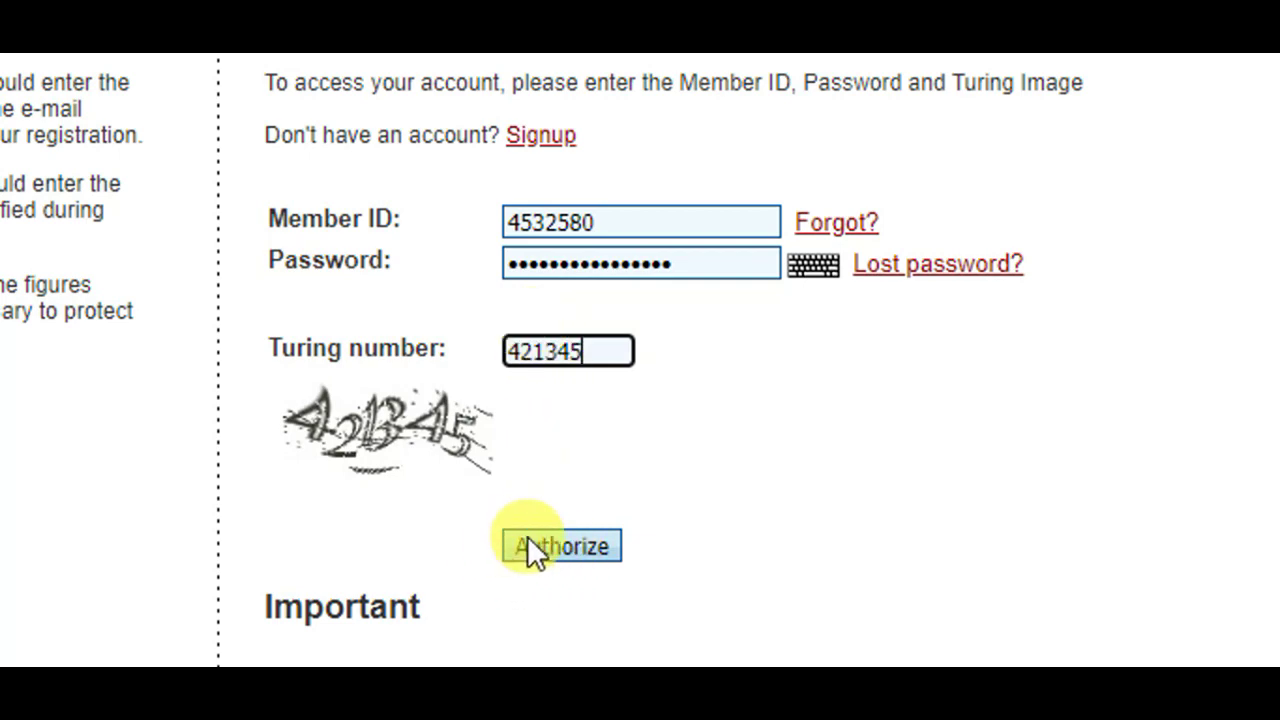
{"action": "left_click", "coordinate": [576, 545]}
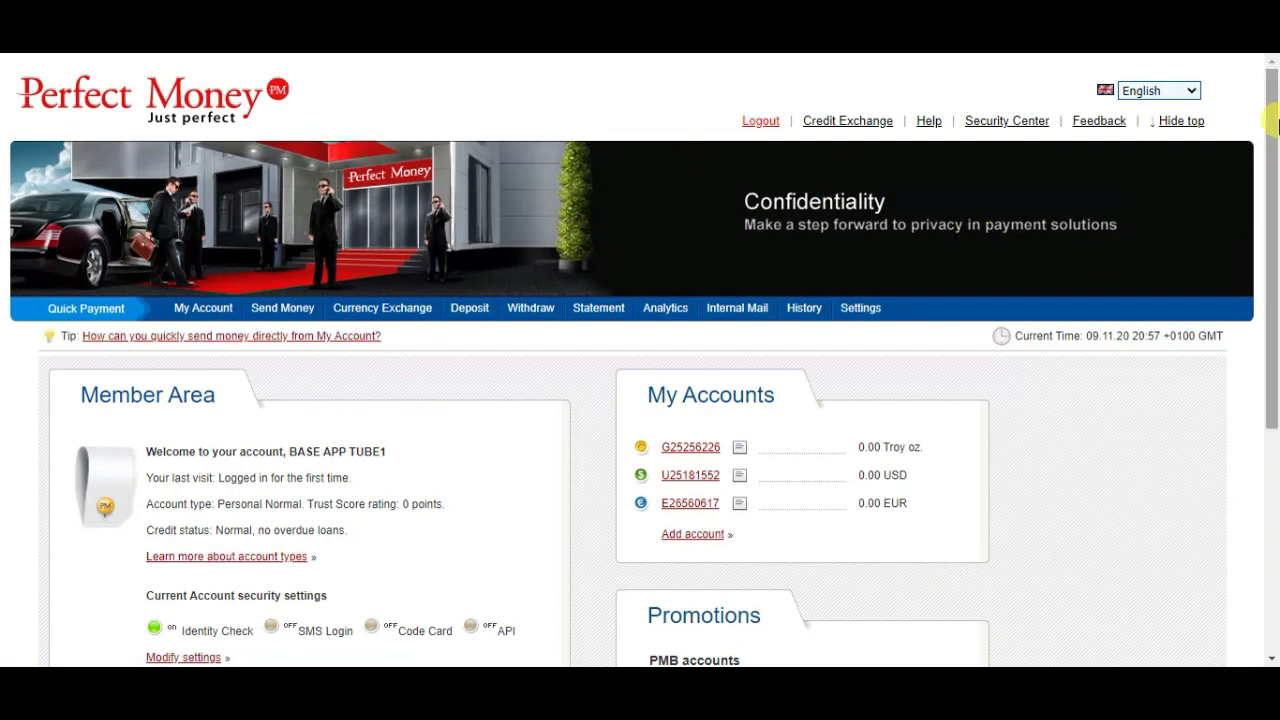
- Open Withdraw and look over the Bank wire, Cash Withdrawal, e-Voucher and Bitcoin methods
{"action": "left_click_drag", "start_coordinate": [1270, 173], "coordinate": [1273, 86]}
{"action": "left_click_drag", "start_coordinate": [1276, 208], "coordinate": [1273, 150]}
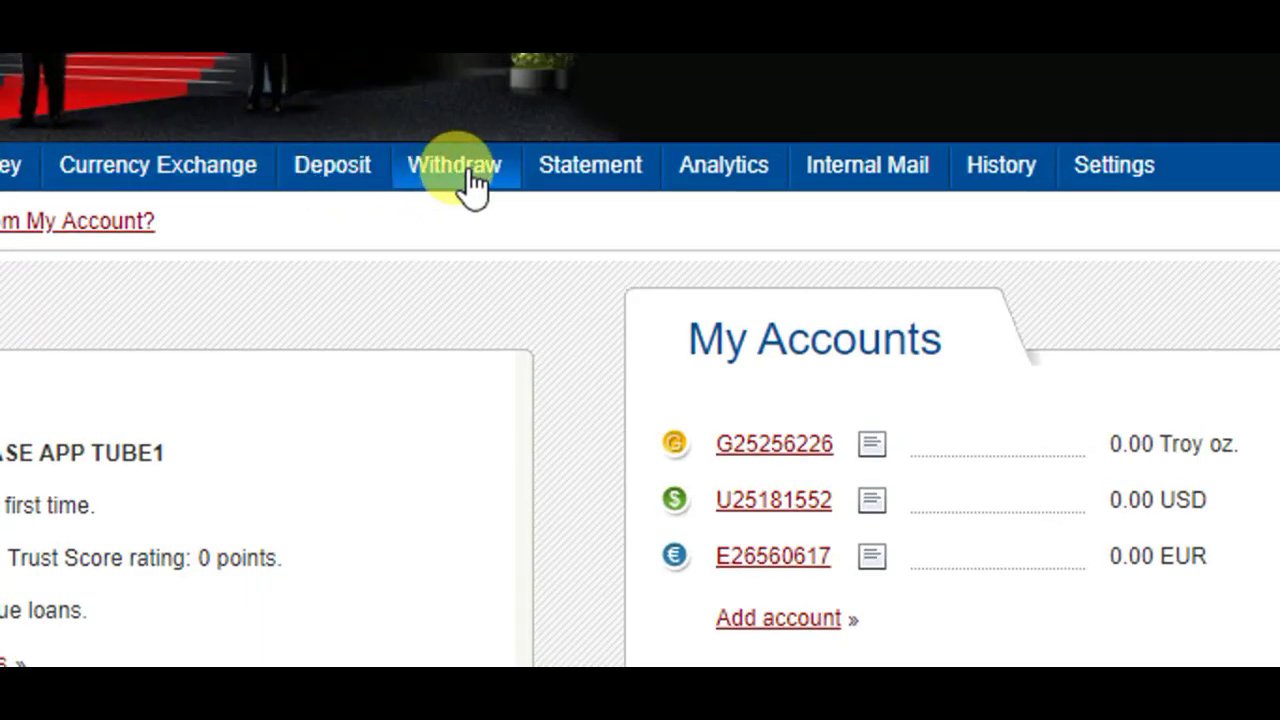
{"action": "left_click", "coordinate": [470, 185]}
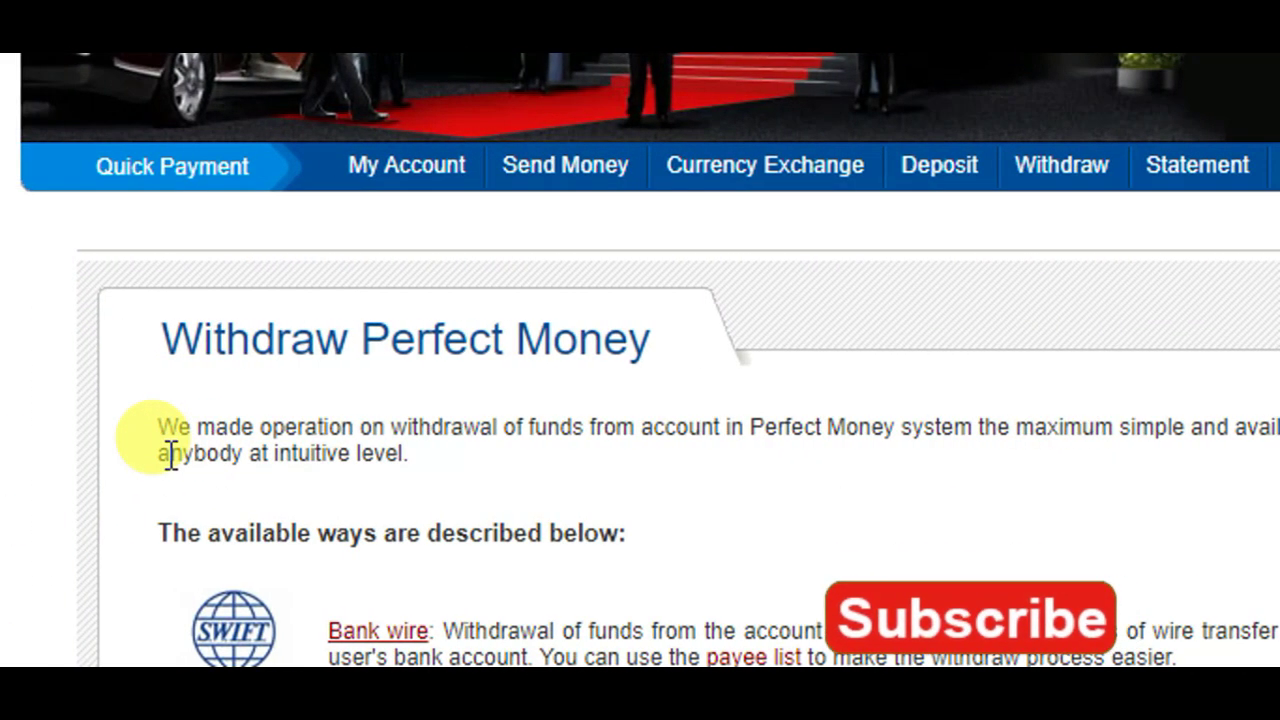
{"action": "scroll", "coordinate": [170, 455], "scroll_direction": "down", "scroll_amount": 1}
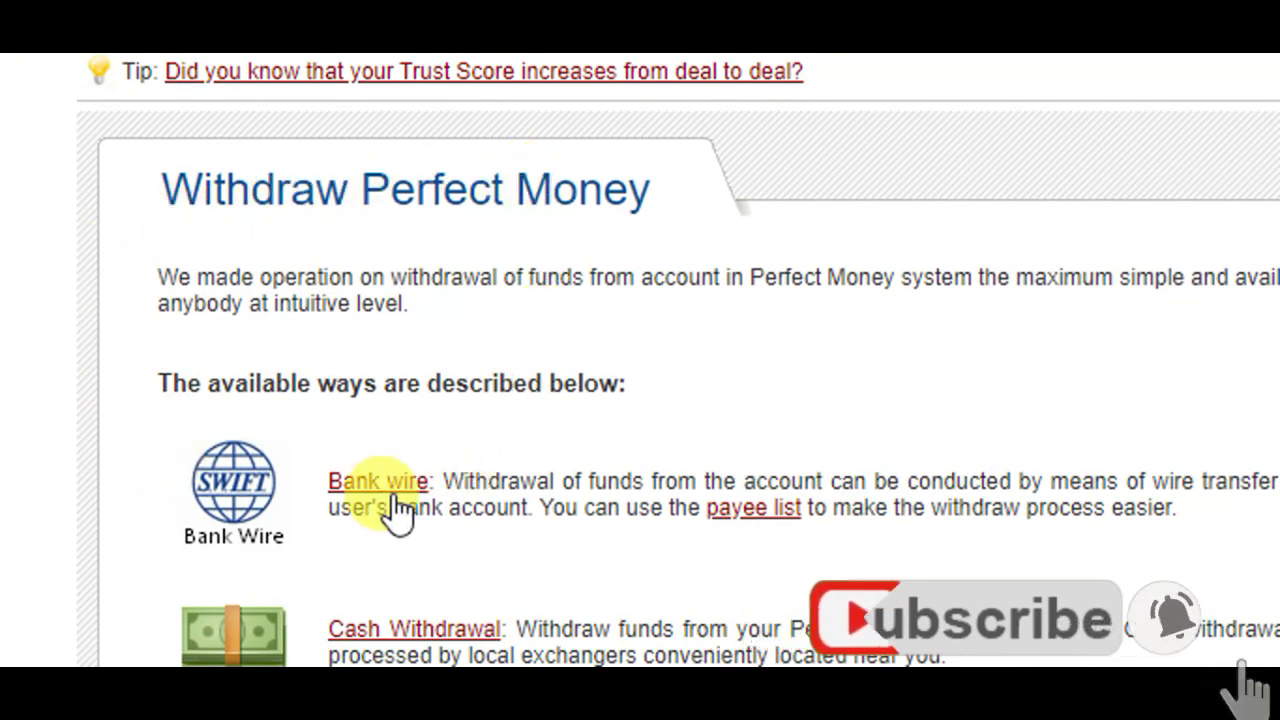
{"action": "scroll", "coordinate": [355, 541], "scroll_direction": "down", "scroll_amount": 3}
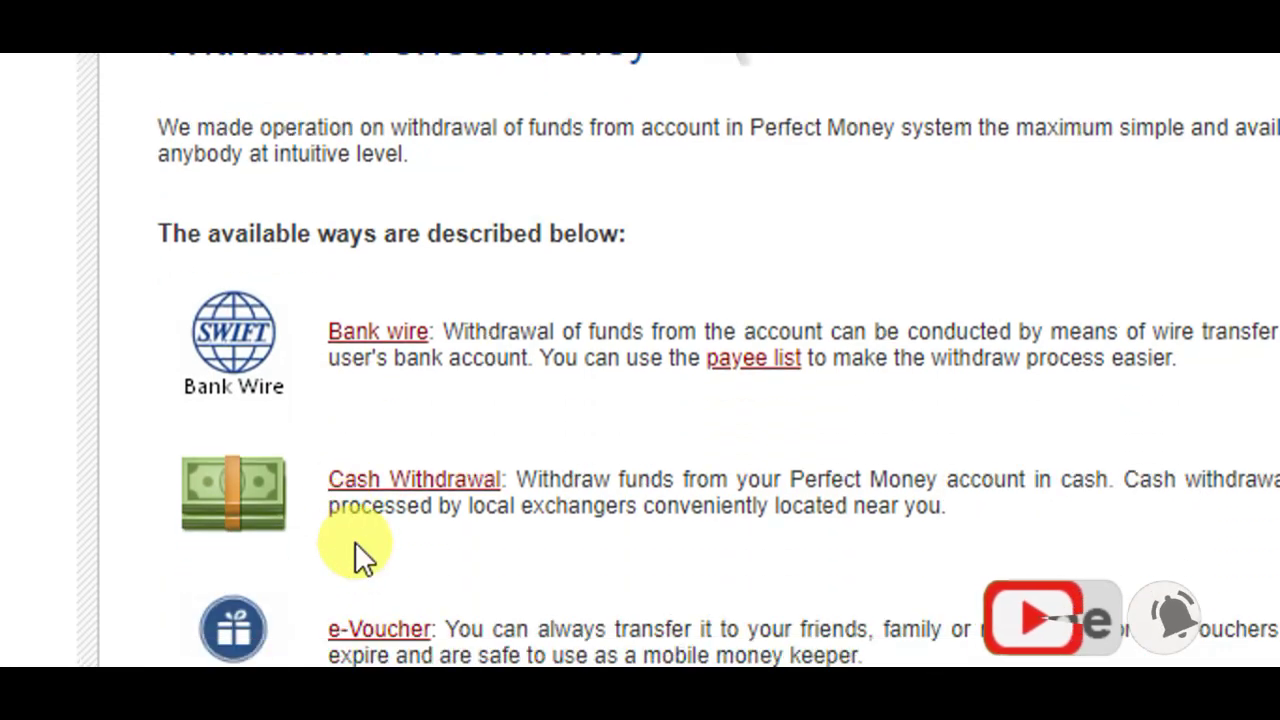
{"action": "scroll", "coordinate": [355, 543], "scroll_direction": "down", "scroll_amount": 6}
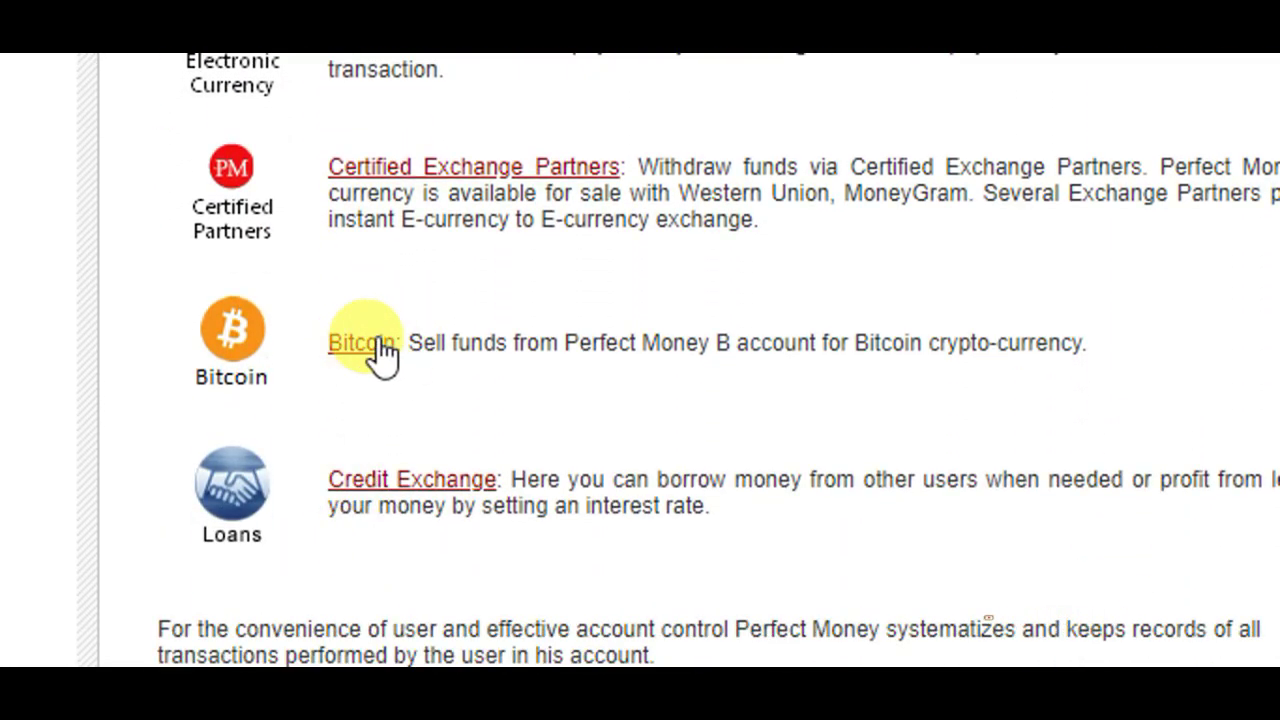
{"action": "scroll", "coordinate": [347, 395], "scroll_direction": "up", "scroll_amount": 7}
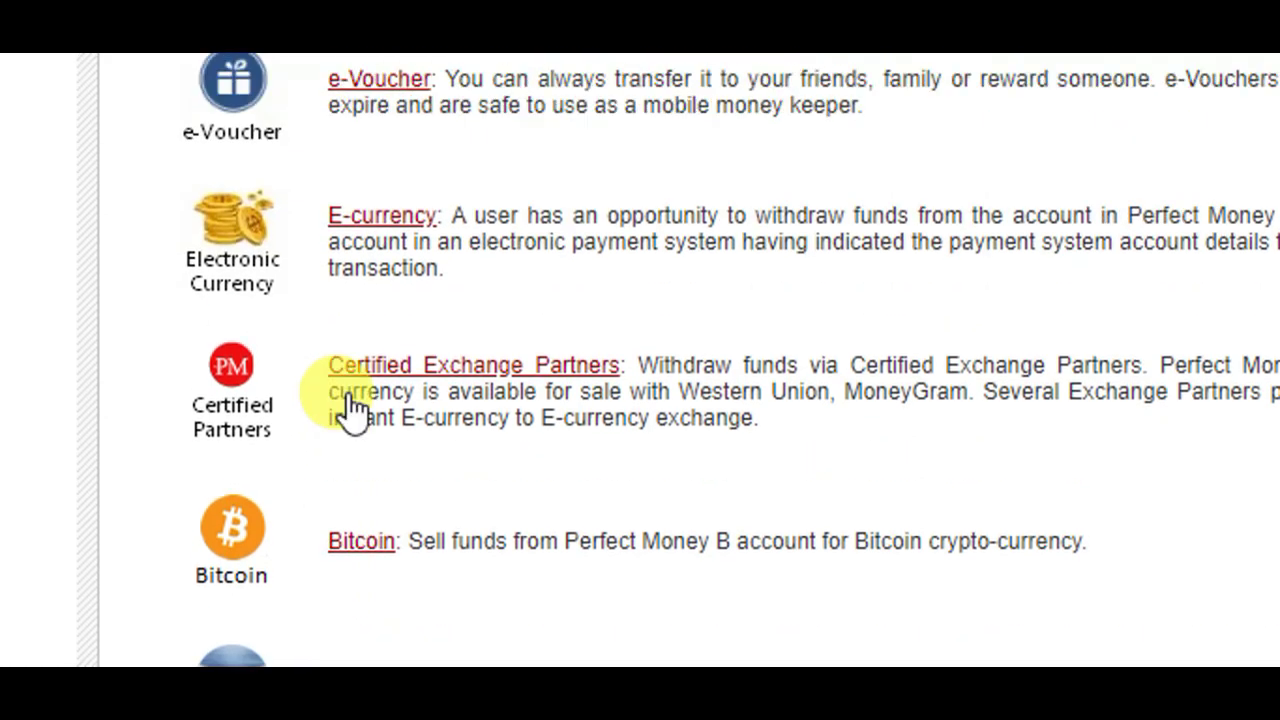
{"action": "scroll", "coordinate": [347, 405], "scroll_direction": "up", "scroll_amount": 1}
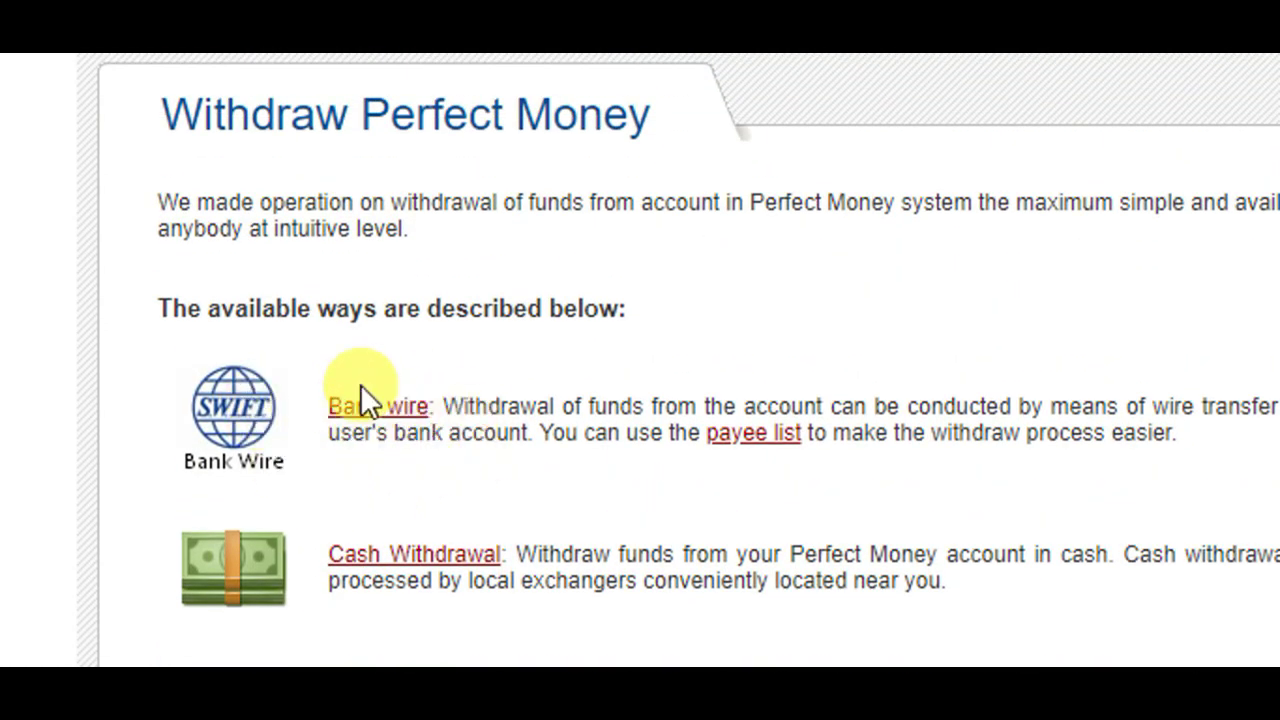
{"action": "scroll", "coordinate": [495, 350], "scroll_direction": "up", "scroll_amount": 2}
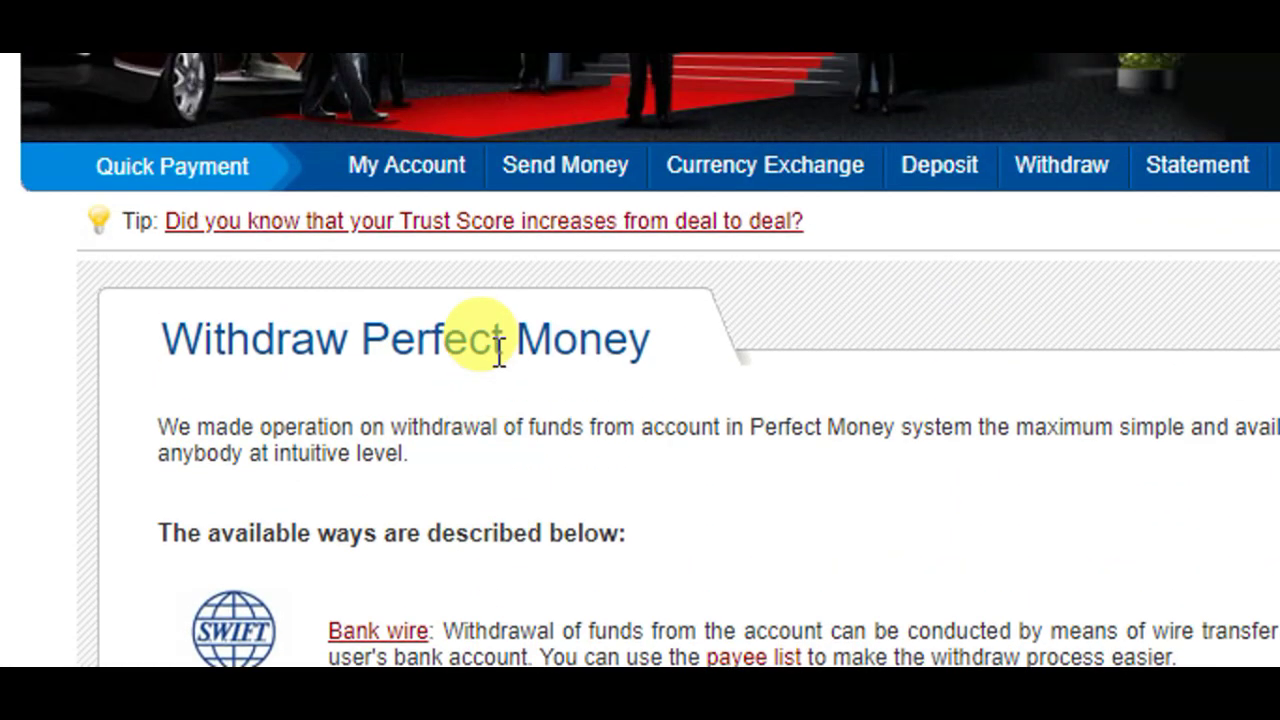
{"action": "scroll", "coordinate": [498, 355], "scroll_direction": "up", "scroll_amount": 4}
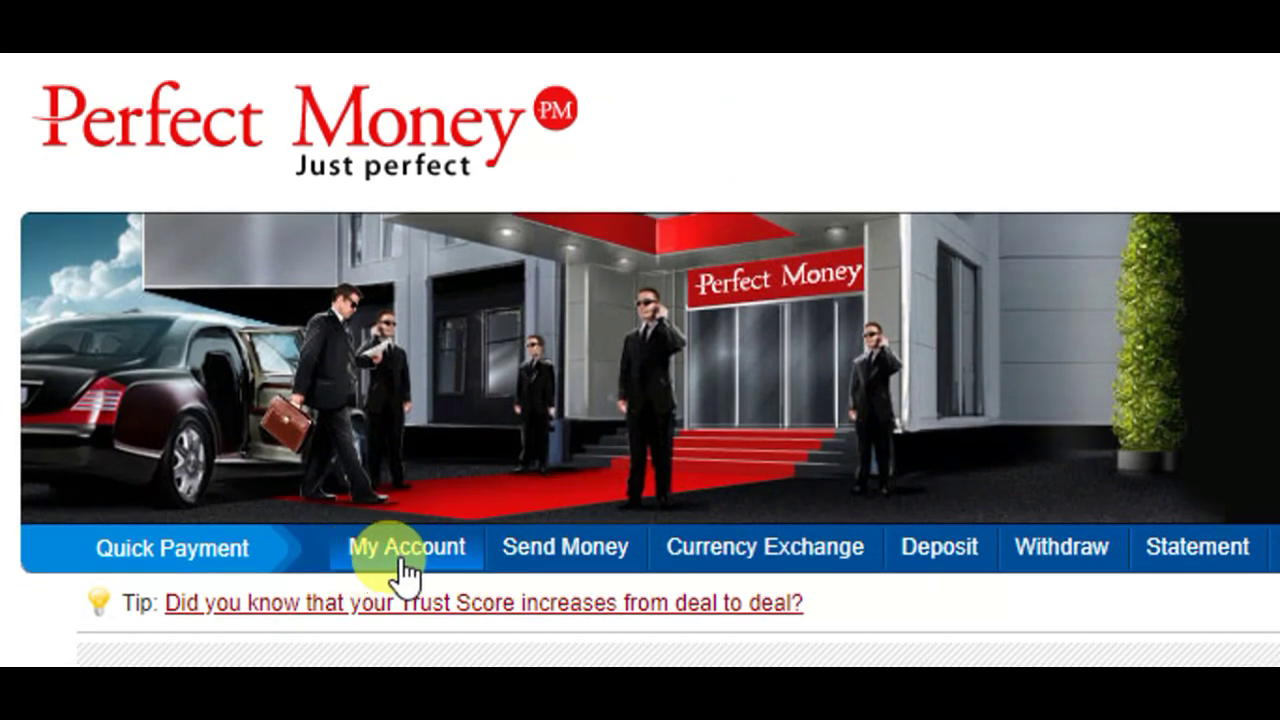
- Go to My Account and copy the USD account number listed under My Accounts
{"action": "left_click", "coordinate": [405, 547]}
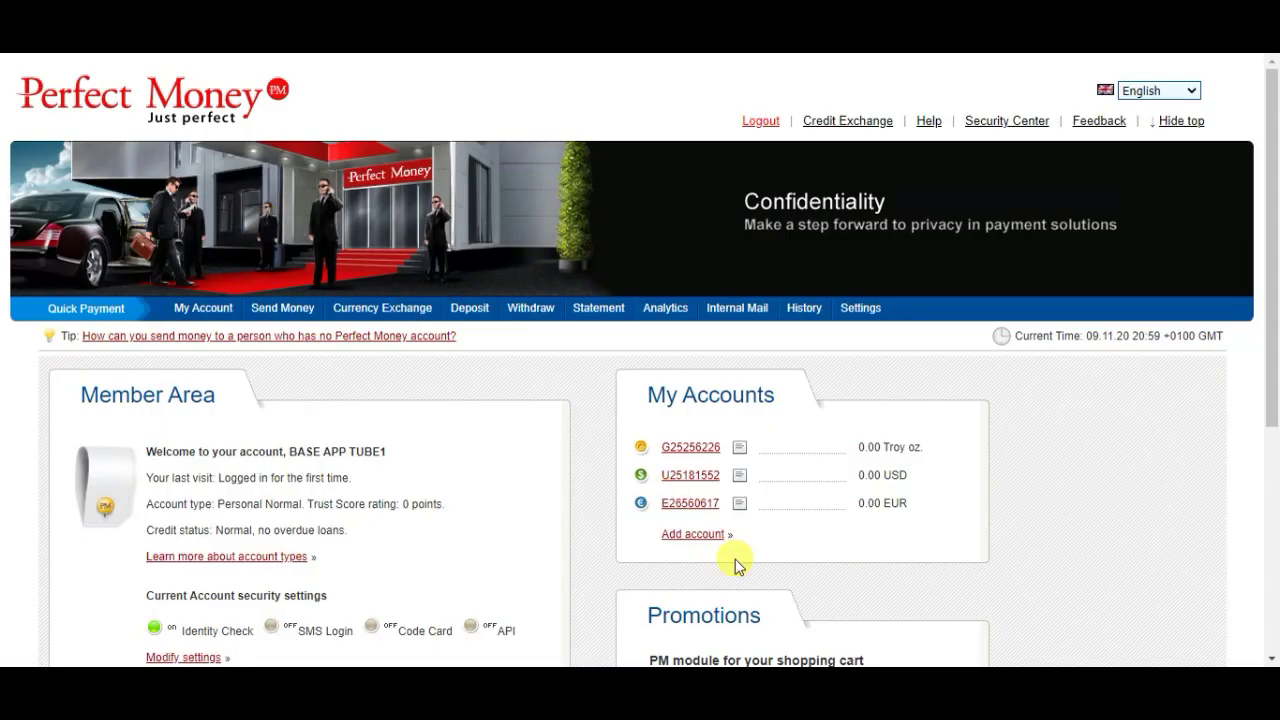
{"action": "left_click_drag", "start_coordinate": [1276, 160], "coordinate": [1276, 233]}
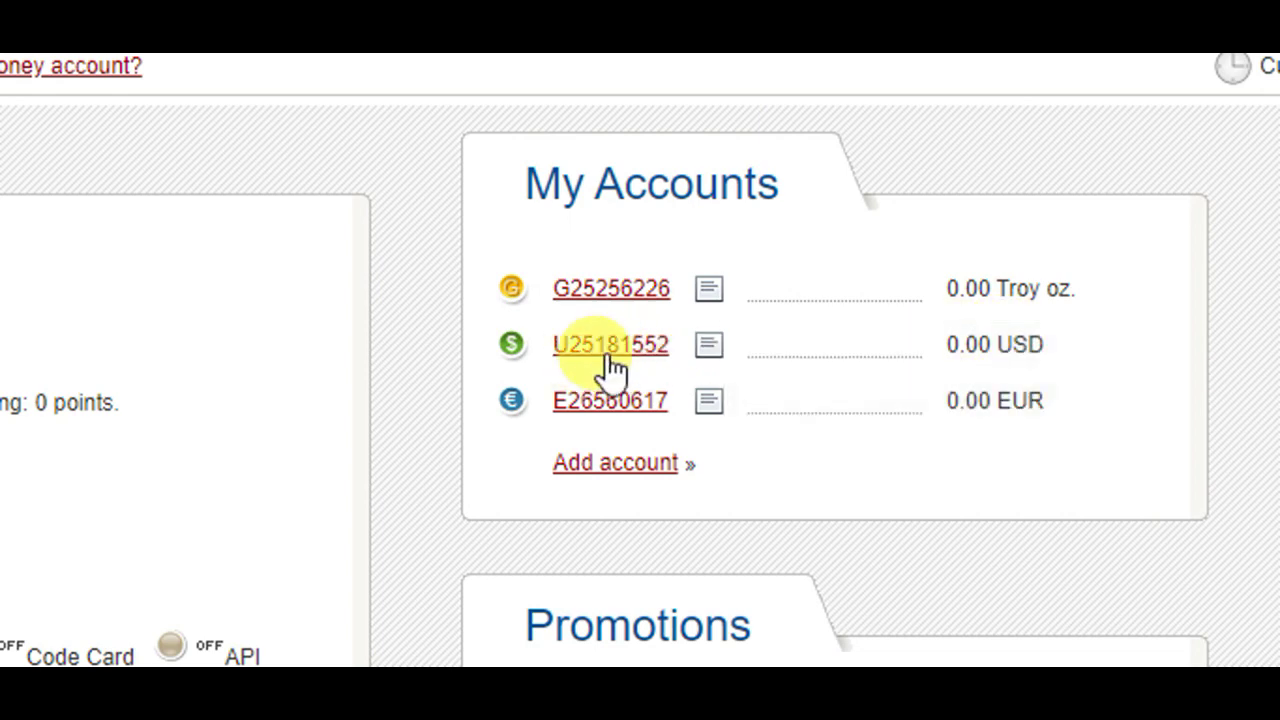
{"action": "mouse_move", "coordinate": [600, 356]}
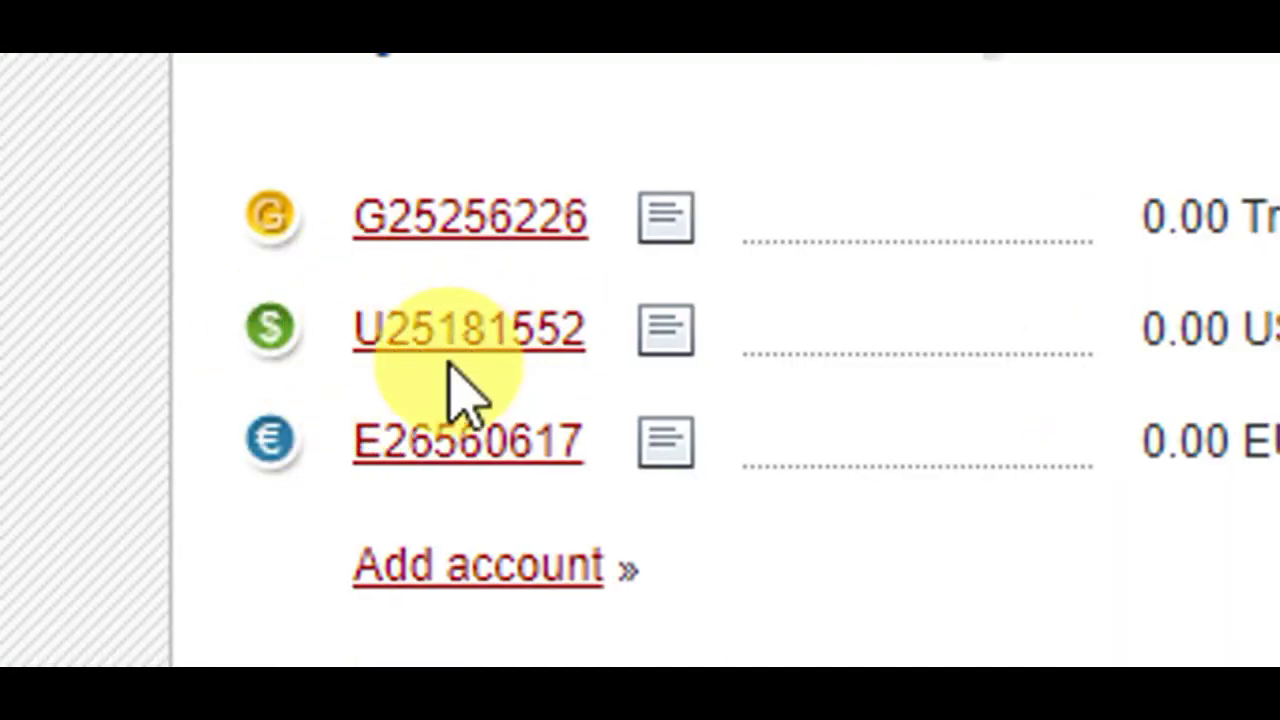
{"action": "mouse_move", "coordinate": [665, 345]}
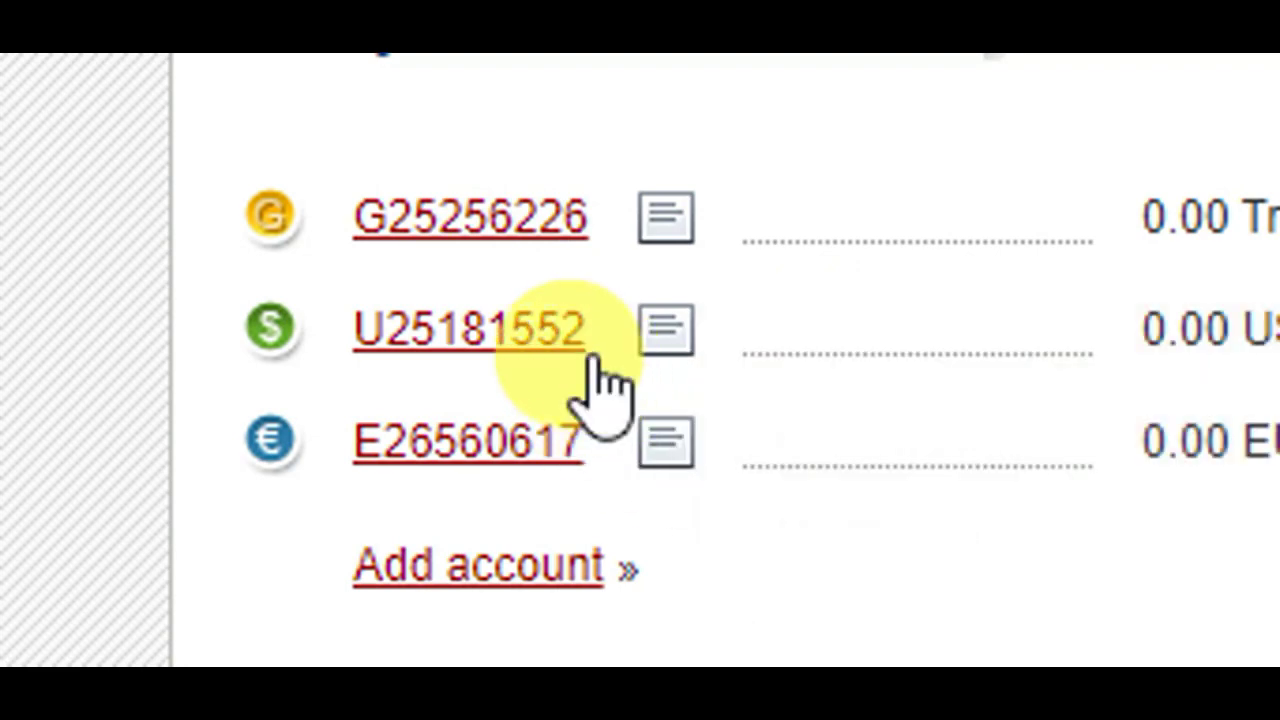
{"action": "left_click_drag", "start_coordinate": [597, 340], "coordinate": [360, 340]}
{"action": "key", "text": "ctrl+c"}
{"action": "right_click", "coordinate": [353, 343]}
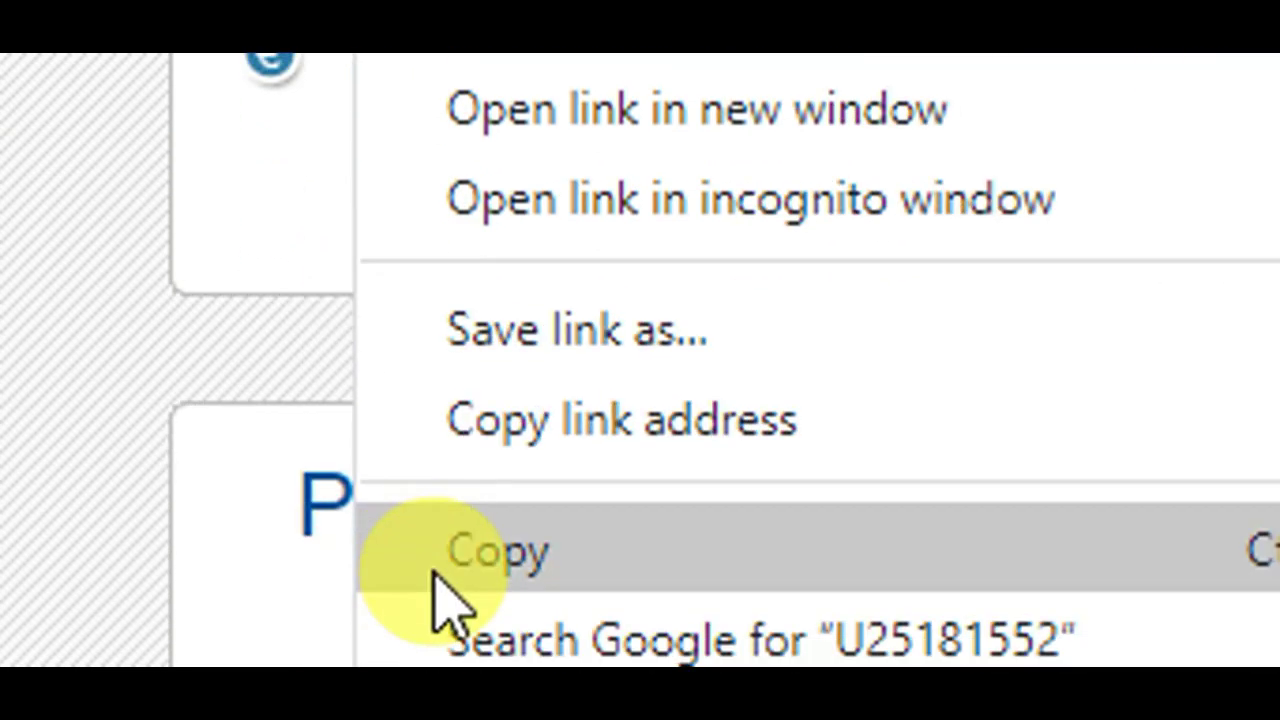
{"action": "left_click", "coordinate": [520, 568]}
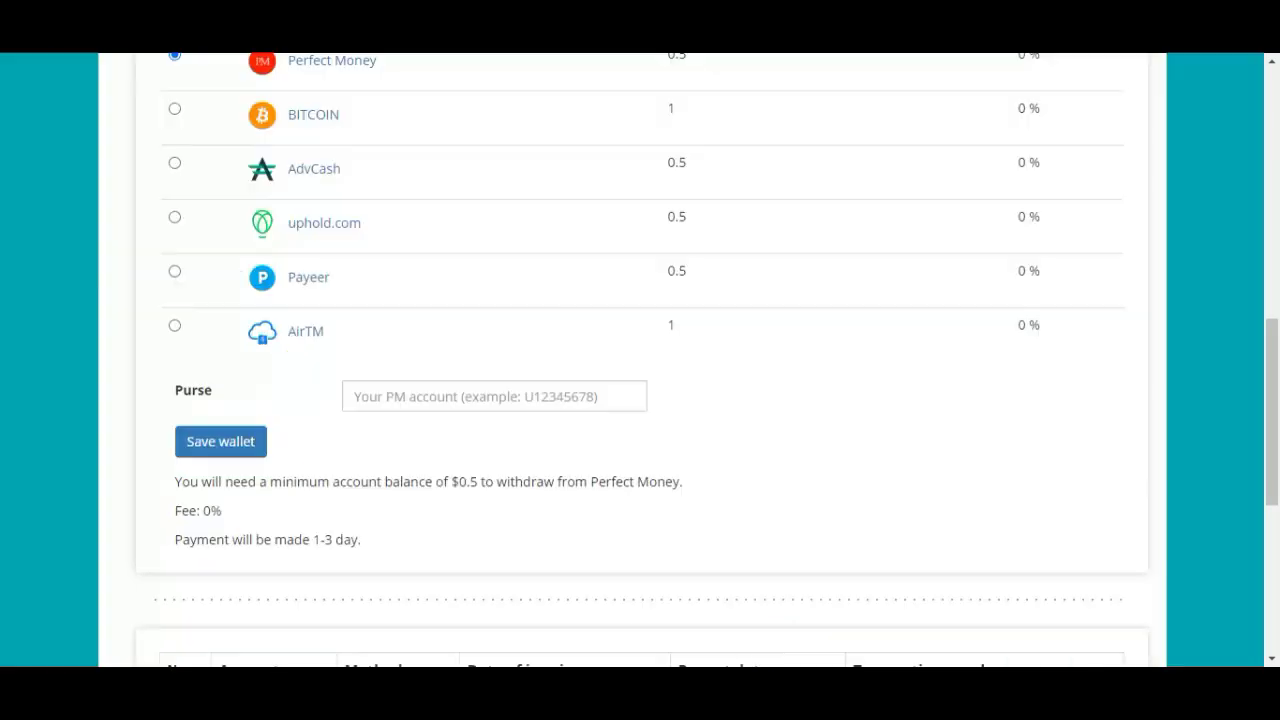
- Choose Perfect Money as the payout wallet type on the Request payout page
{"action": "left_click", "coordinate": [494, 394]}
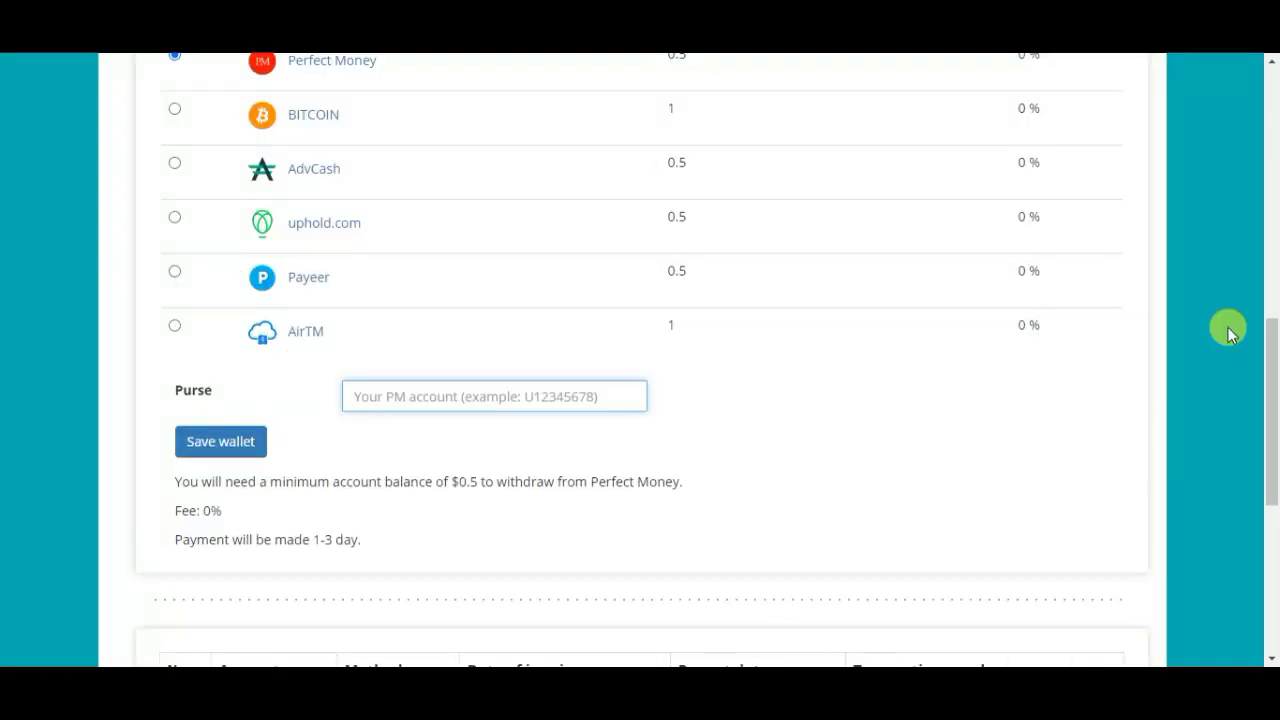
{"action": "left_click_drag", "start_coordinate": [1271, 400], "coordinate": [1275, 55]}
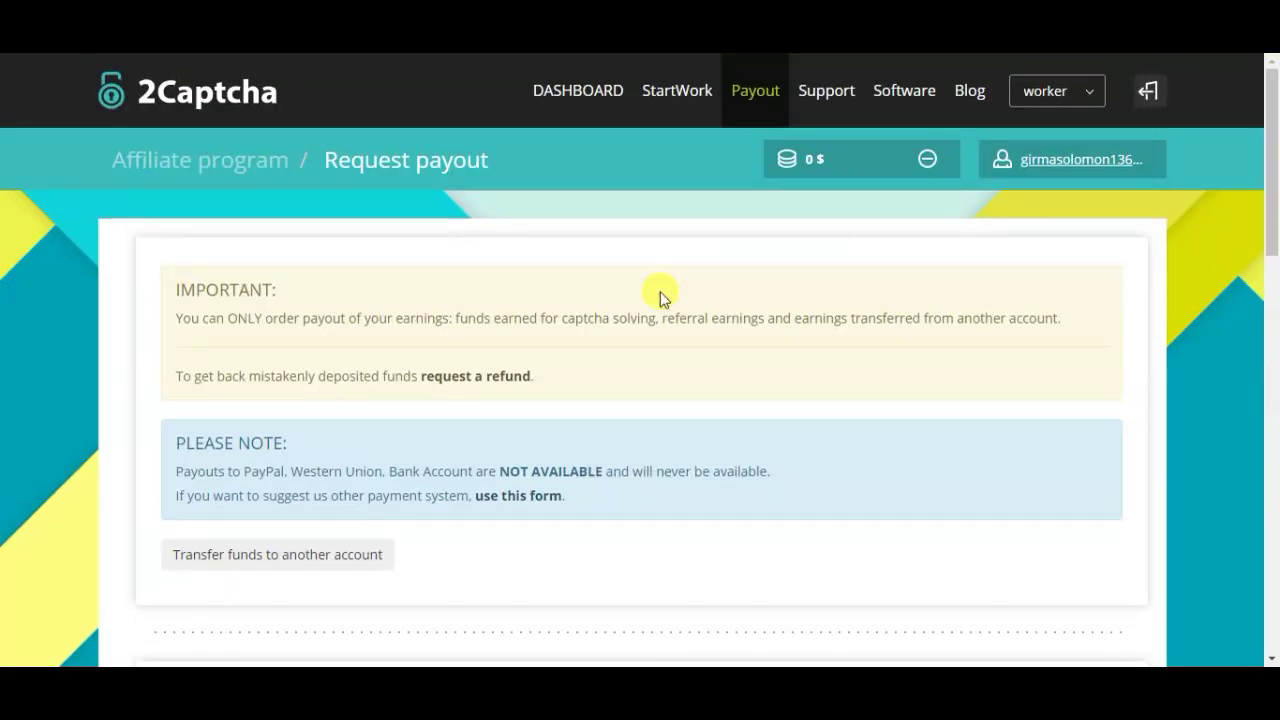
{"action": "left_click_drag", "start_coordinate": [1277, 196], "coordinate": [1273, 366]}
{"action": "left_click", "coordinate": [176, 326]}
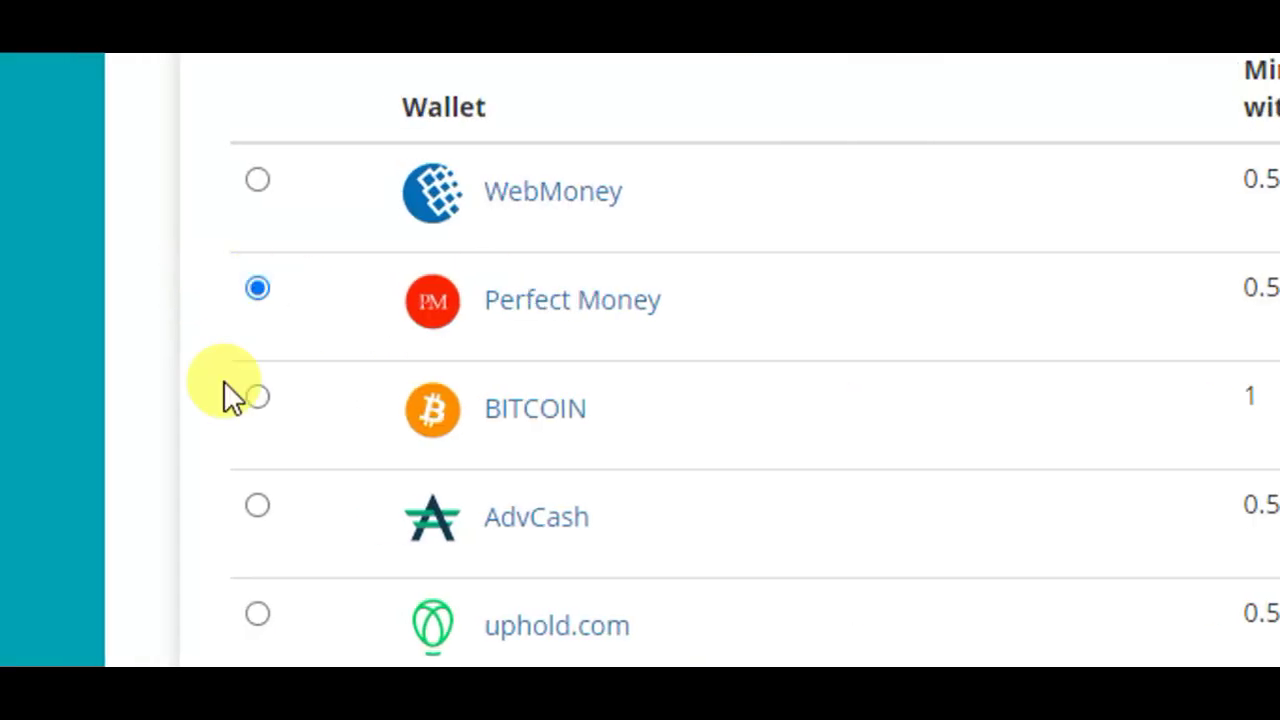
{"action": "scroll", "coordinate": [349, 266], "scroll_direction": "down", "scroll_amount": 1}
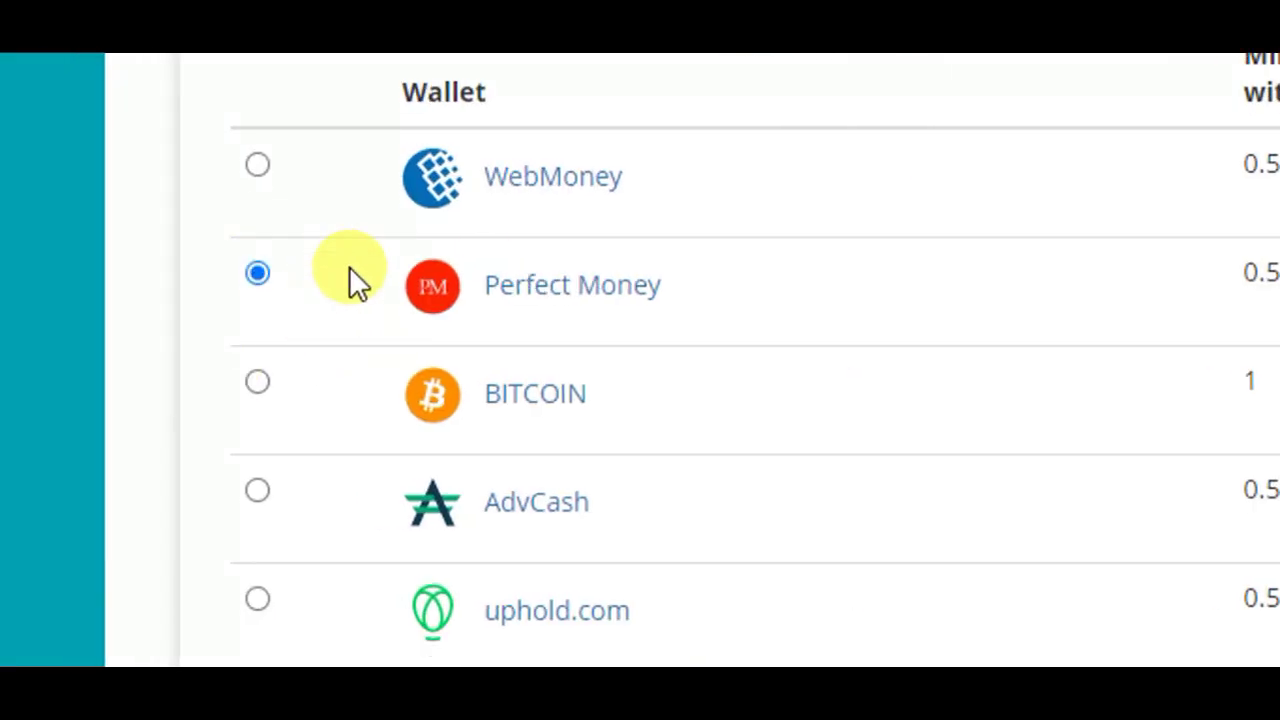
{"action": "scroll", "coordinate": [1272, 440], "scroll_direction": "down", "scroll_amount": 1}
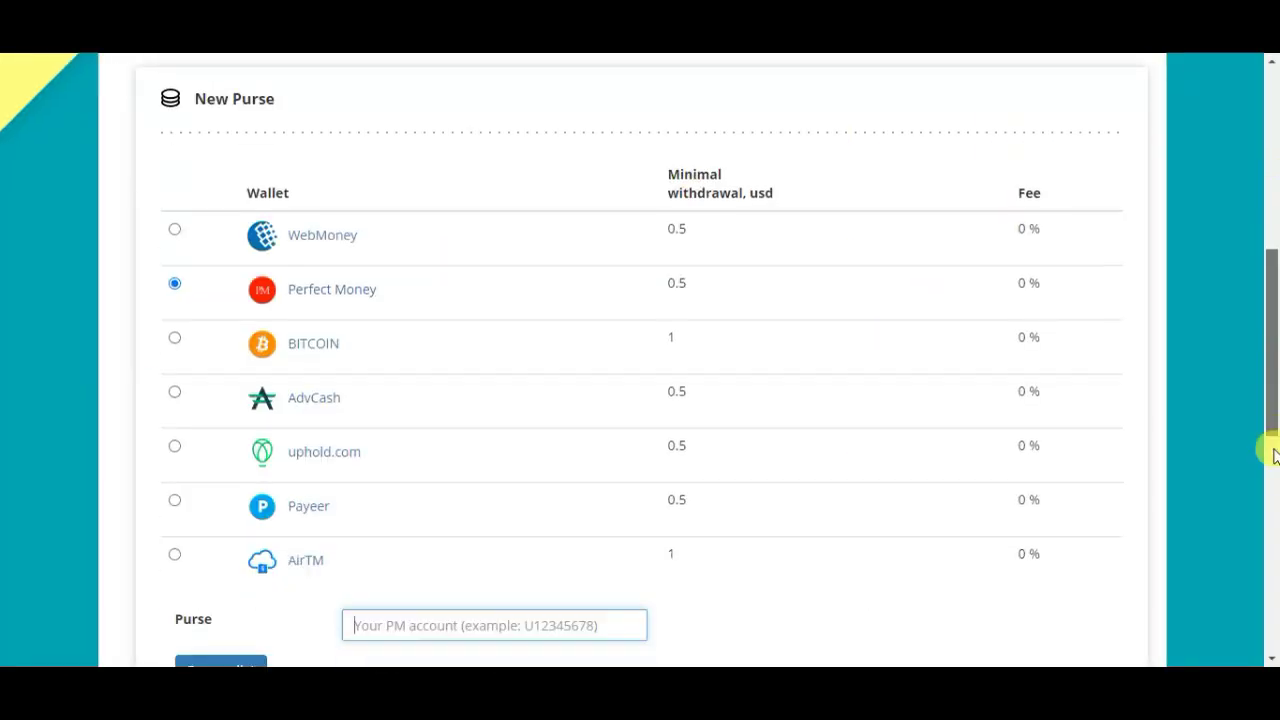
{"action": "scroll", "coordinate": [1272, 440], "scroll_direction": "down", "scroll_amount": 4}
{"action": "scroll", "coordinate": [1269, 451], "scroll_direction": "up", "scroll_amount": 1}
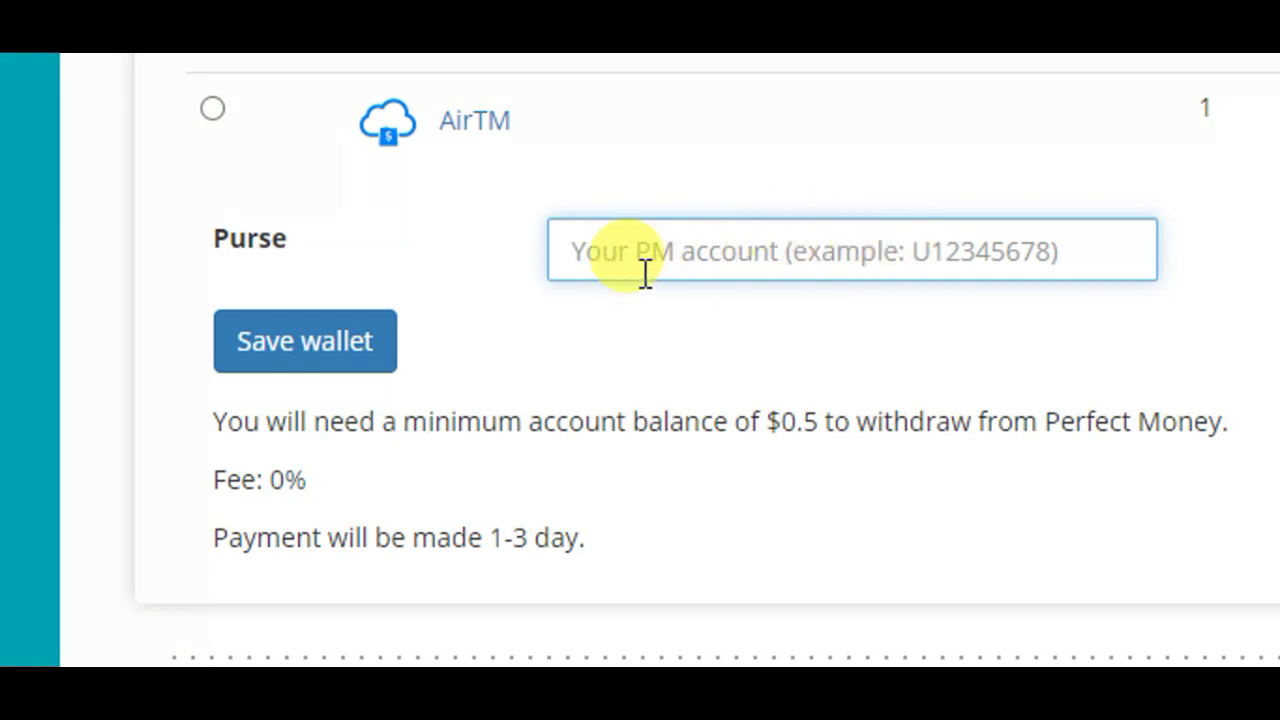
- Paste the USD wallet ID into the Purse field and save the wallet
{"action": "right_click", "coordinate": [725, 255]}
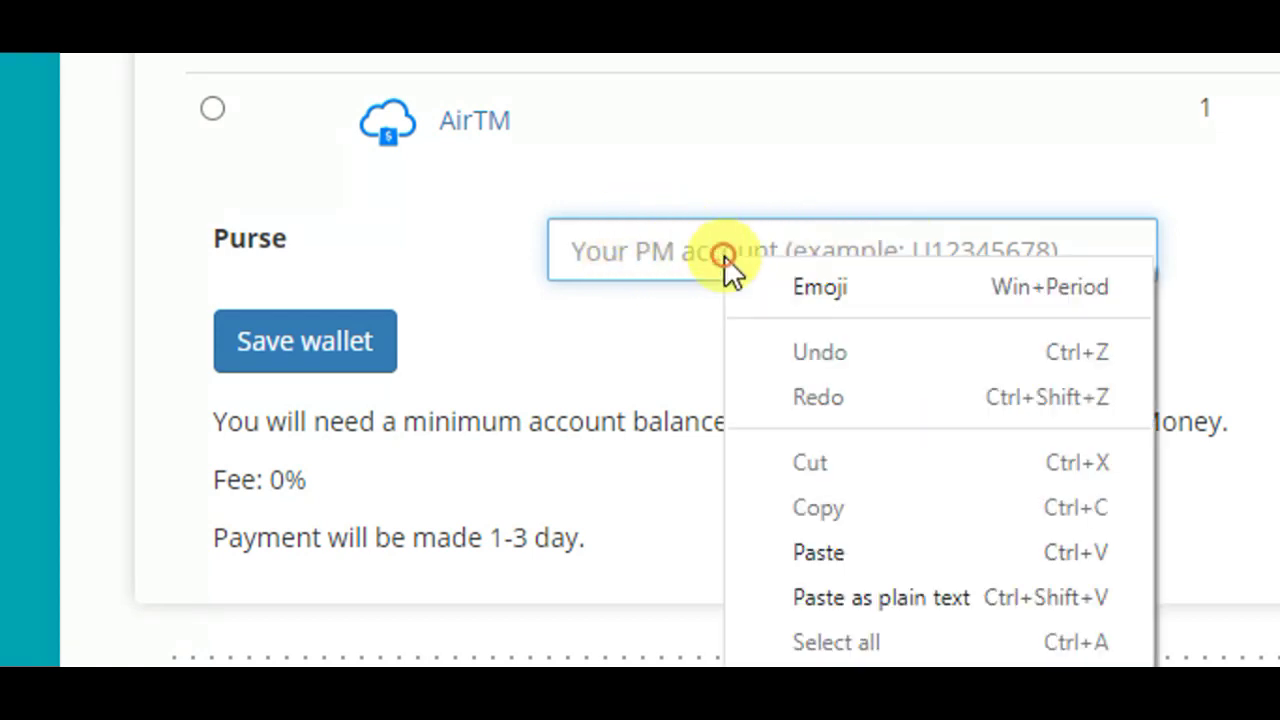
{"action": "left_click", "coordinate": [812, 550]}
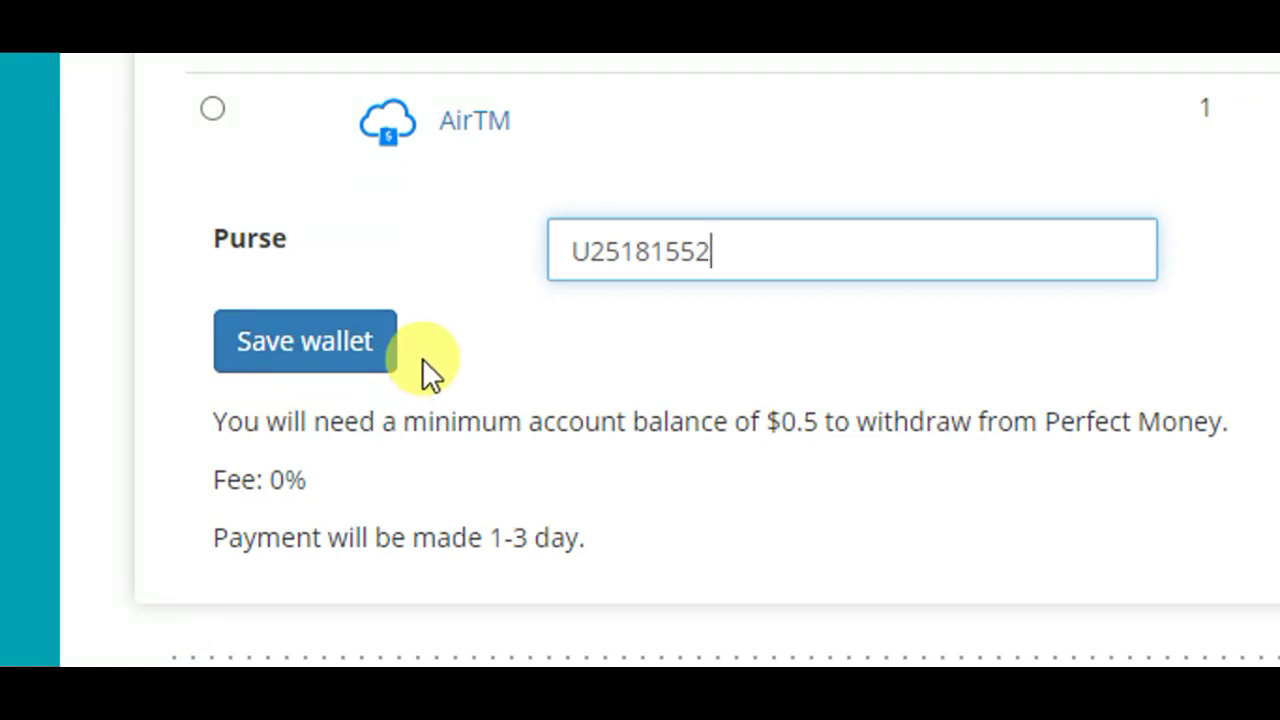
{"action": "left_click", "coordinate": [286, 341]}
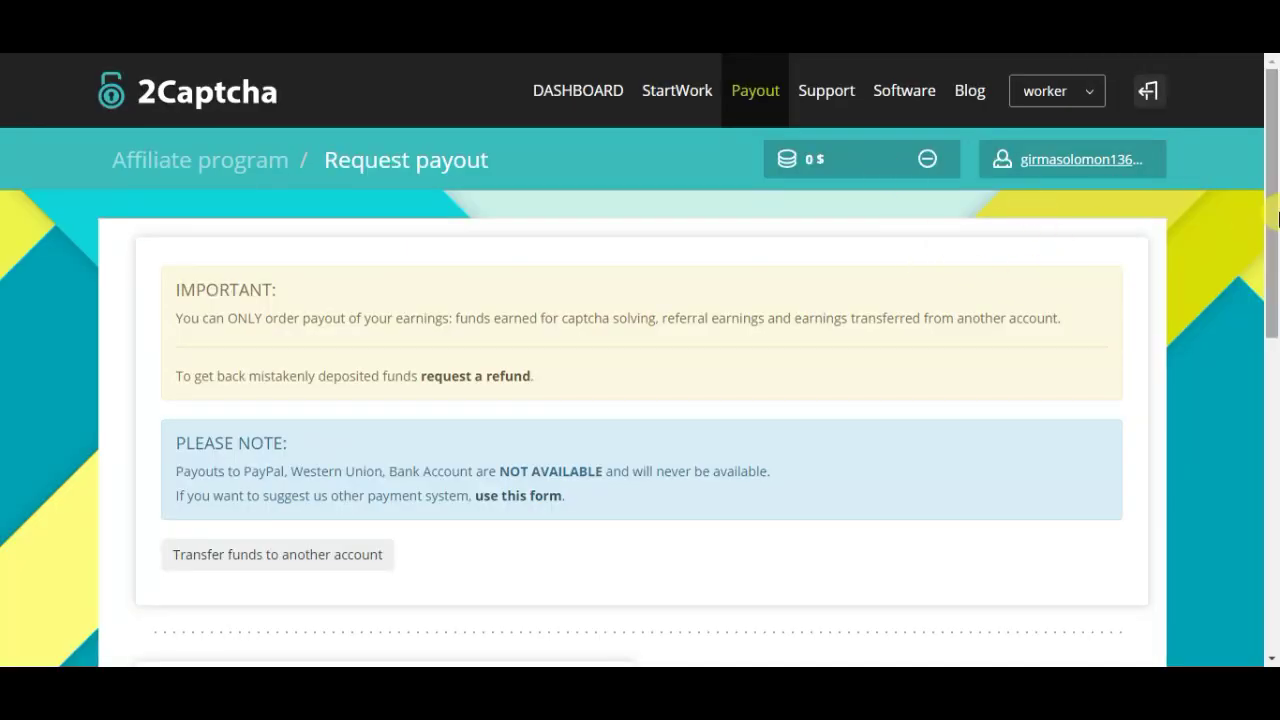
- Open 2Captcha's New Purse form to review the WebMoney, Perfect Money and Bitcoin wallet options
{"action": "left_click_drag", "start_coordinate": [1273, 188], "coordinate": [1275, 335]}
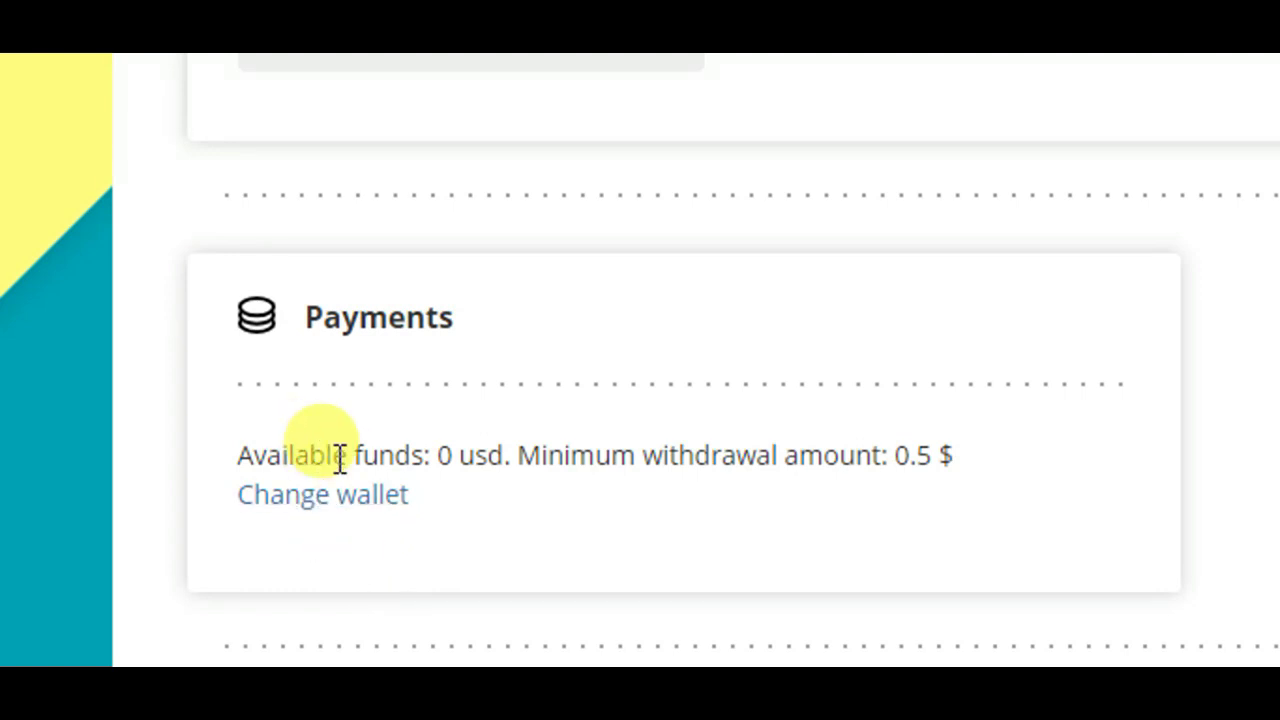
{"action": "left_click", "coordinate": [325, 505]}
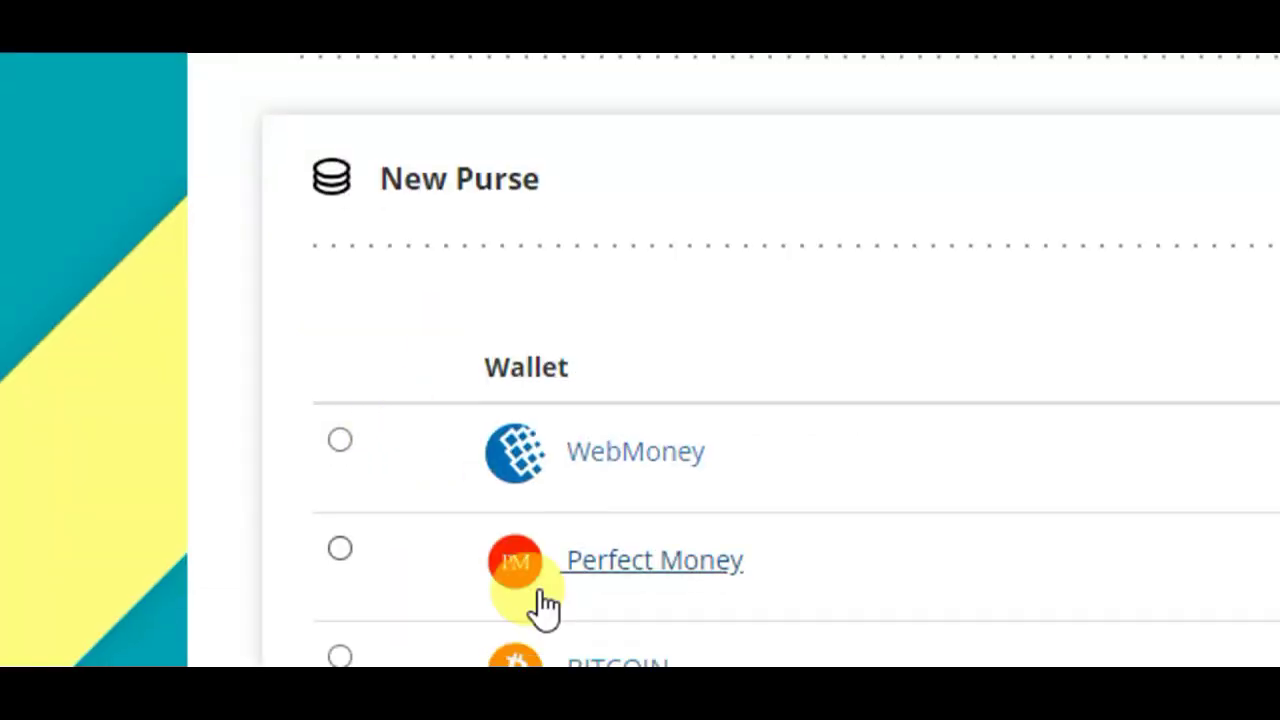
{"action": "scroll", "coordinate": [543, 606], "scroll_direction": "down", "scroll_amount": 3}
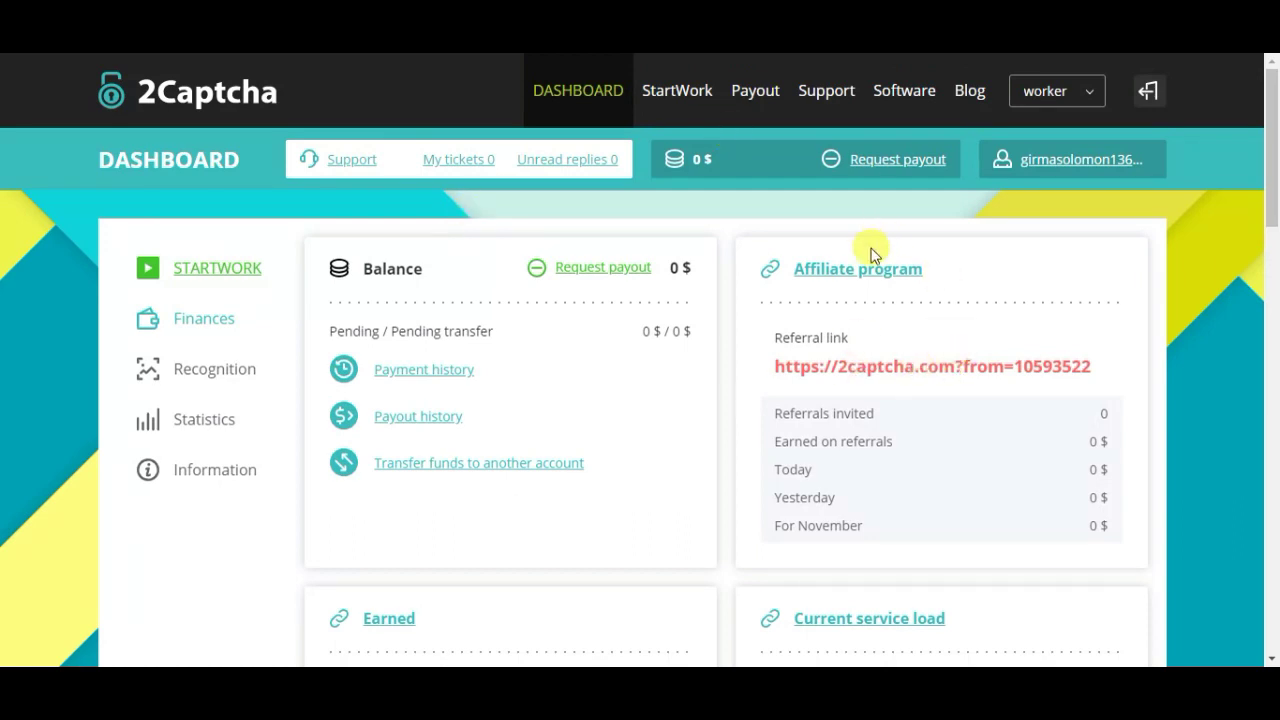
{"action": "left_click_drag", "start_coordinate": [1105, 368], "coordinate": [780, 368]}
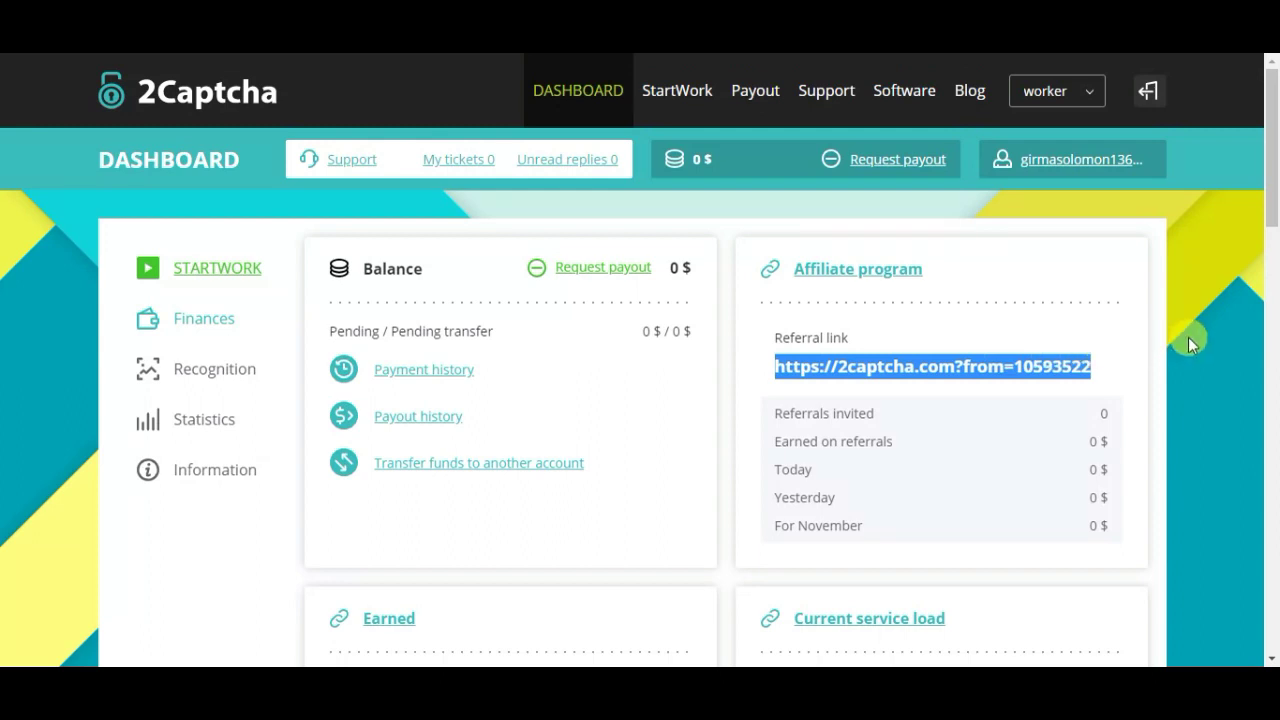
{"action": "left_click", "coordinate": [1237, 367]}
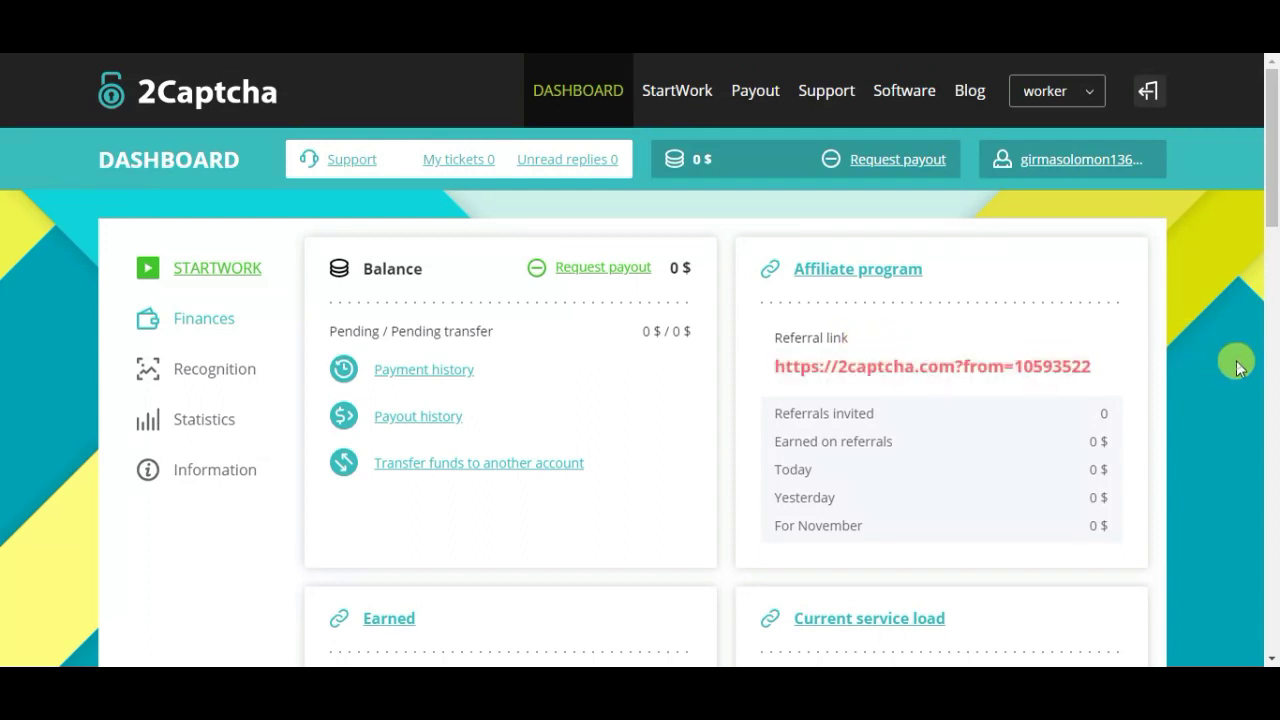